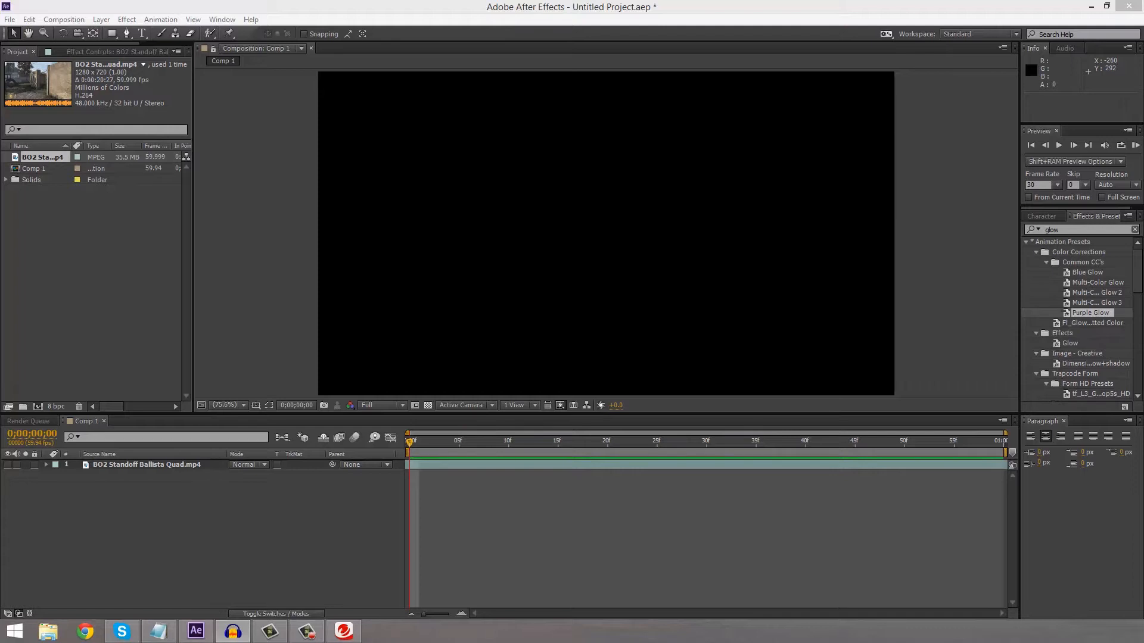
# - Make the BO2 Standoff Ballista Quad.mp4 layer visible at the start of Comp 1
pyautogui.click(147, 464)
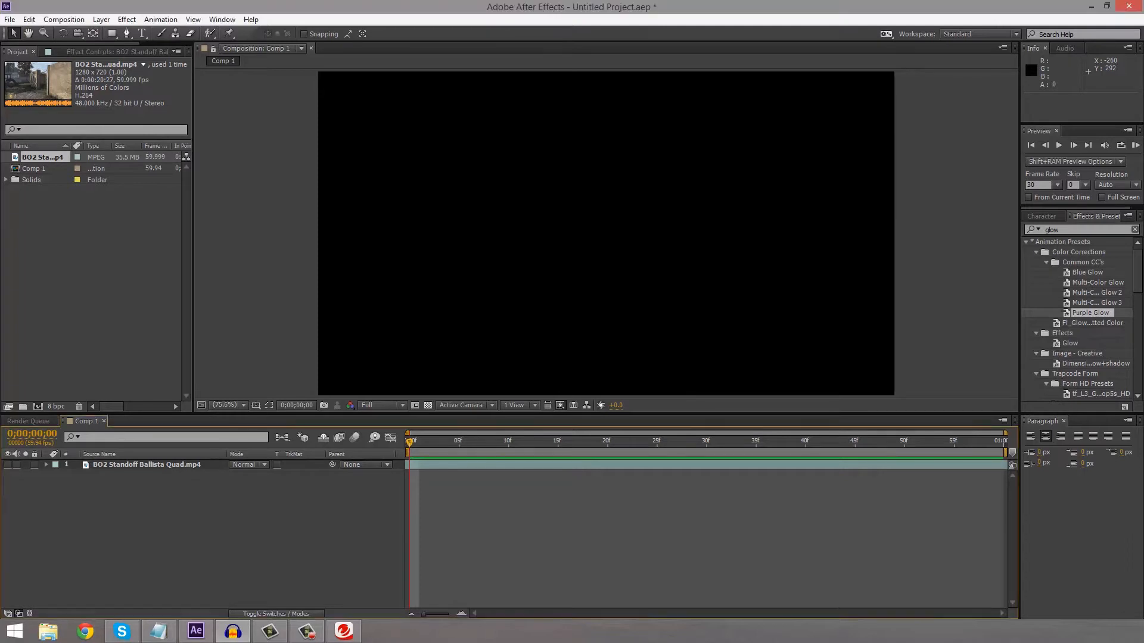
pyautogui.moveTo(410, 442)
pyautogui.mouseDown()
pyautogui.moveTo(538, 442)
pyautogui.moveTo(409, 442)
pyautogui.mouseUp()
pyautogui.click(8, 464)
pyautogui.click(506, 524)
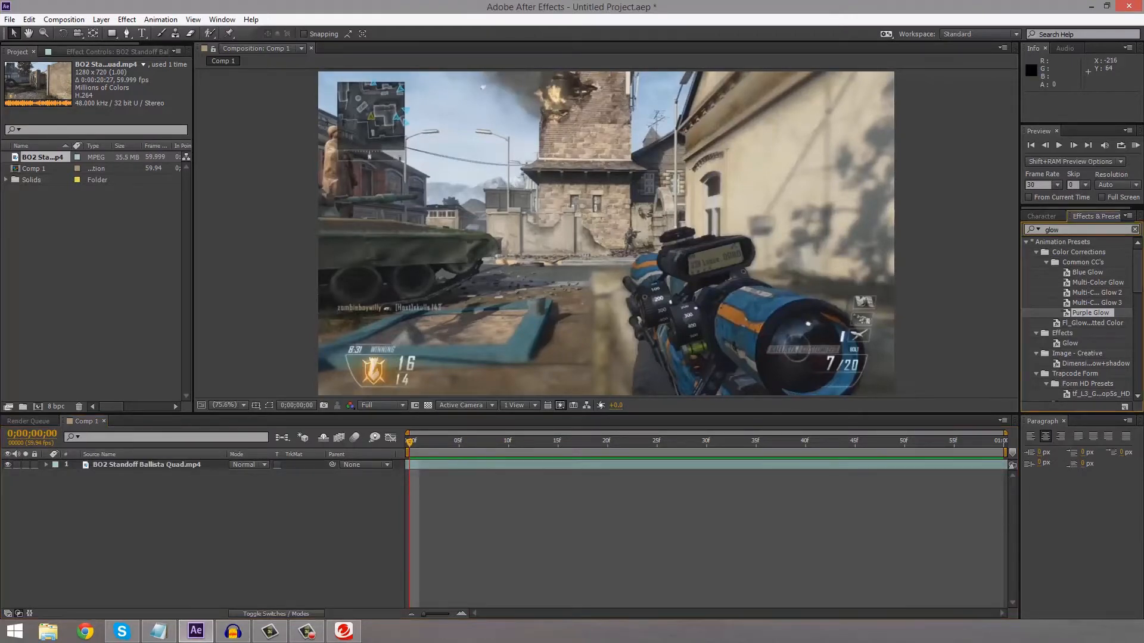
# - Add a new adjustment layer above the gameplay clip in Comp 1
pyautogui.click(101, 19)
pyautogui.click(381, 524)
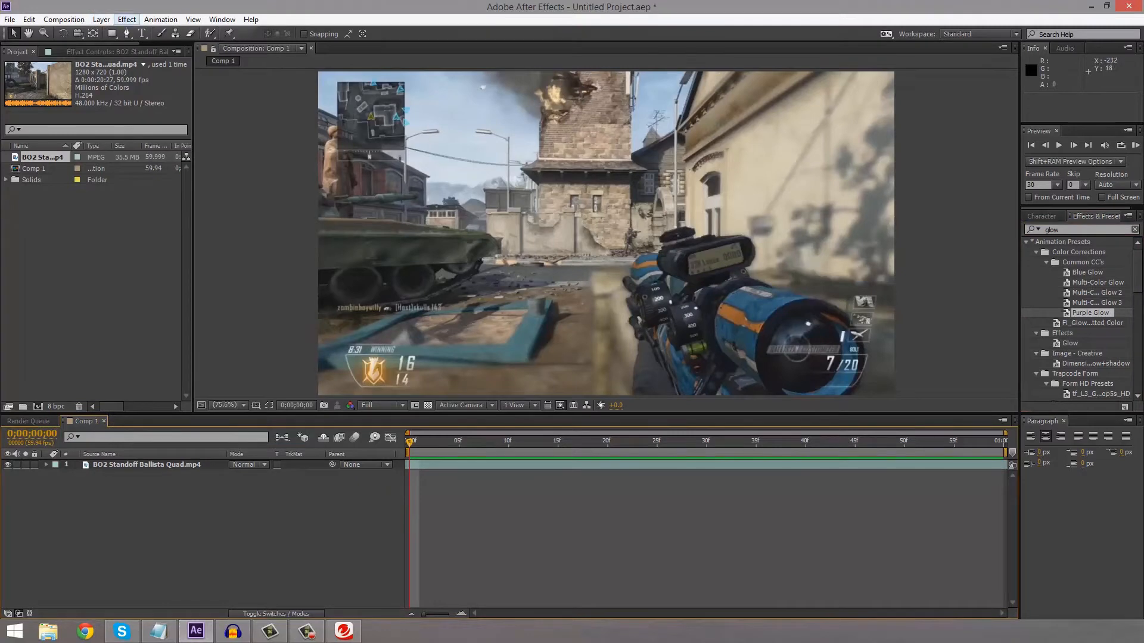
pyautogui.click(101, 20)
pyautogui.moveTo(143, 33)
pyautogui.click(348, 112)
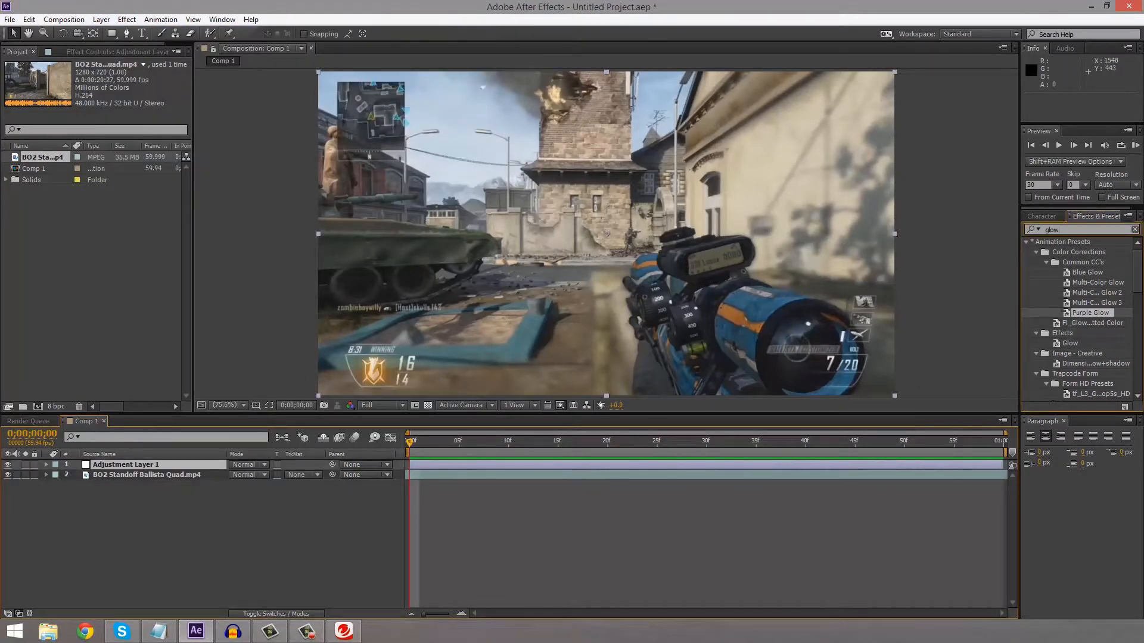
# - Search the effects for "look", apply Looks to the adjustment layer and open its look editor
pyautogui.click(1048, 230)
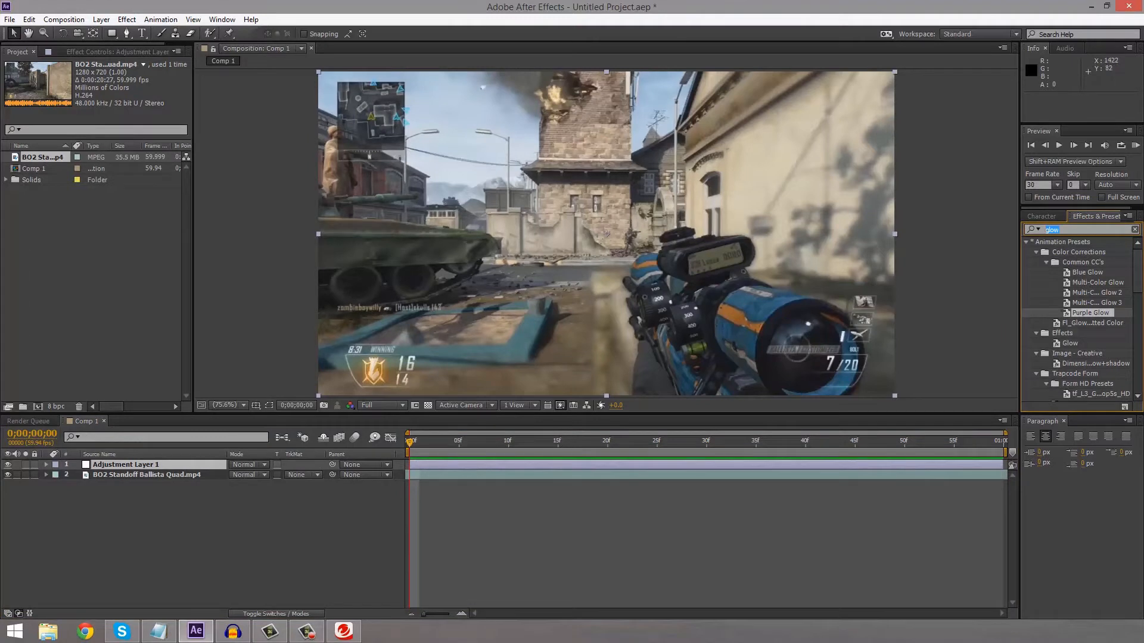
pyautogui.click(159, 631)
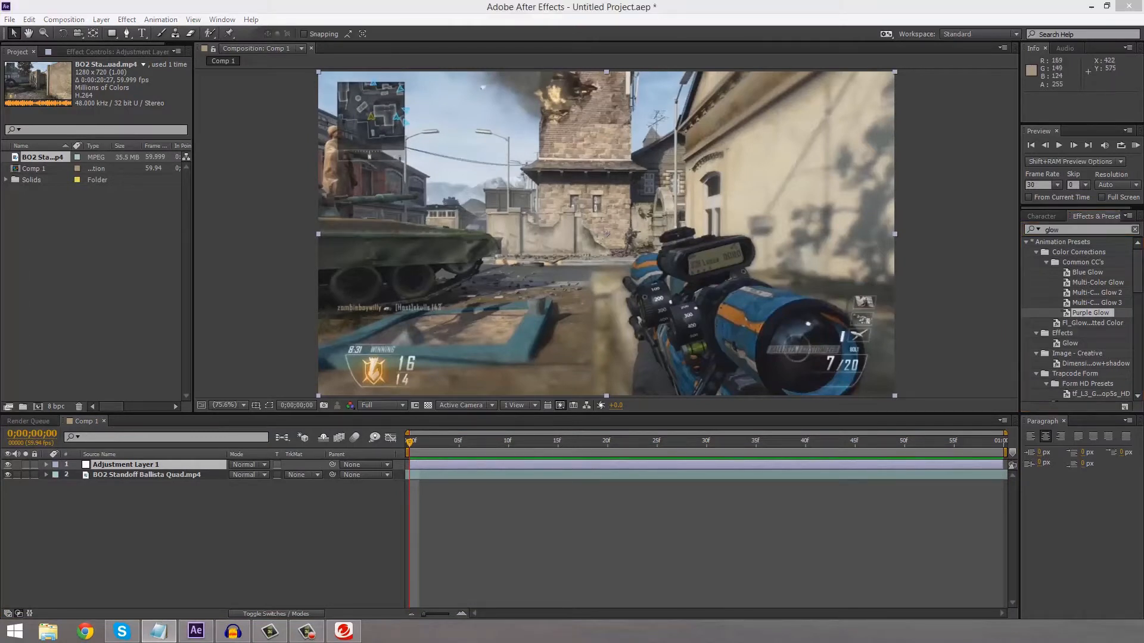
pyautogui.click(1051, 229)
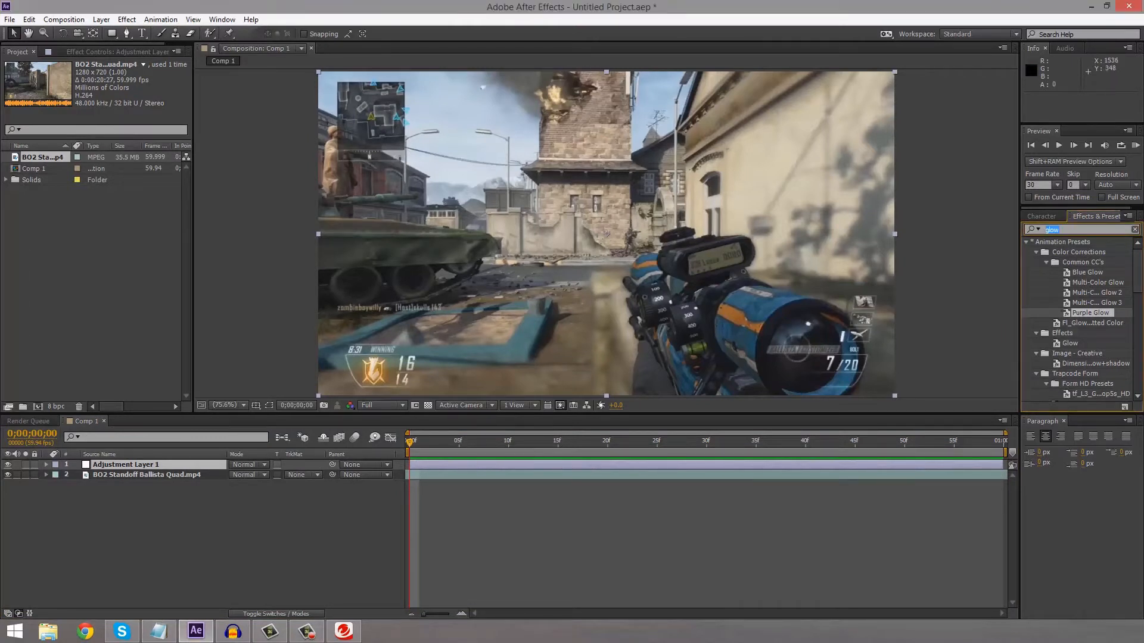
pyautogui.write('adju')
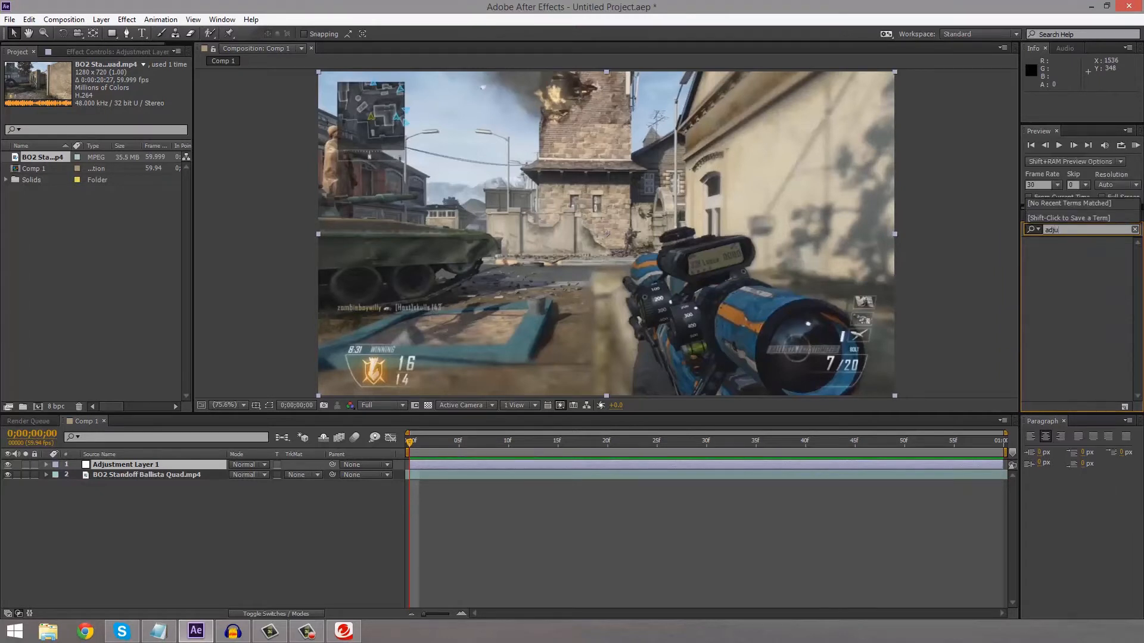
pyautogui.press('BackSpace')
pyautogui.press('BackSpace')
pyautogui.press('BackSpace')
pyautogui.press('BackSpace')
pyautogui.write('look')
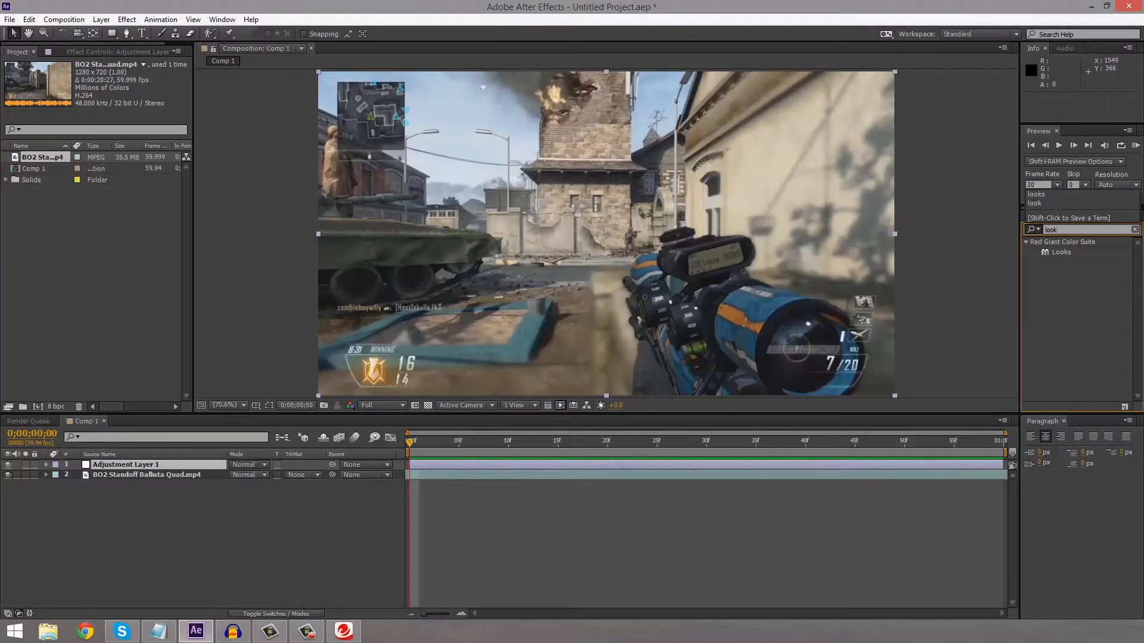
pyautogui.moveTo(1061, 252); pyautogui.dragTo(134, 464)
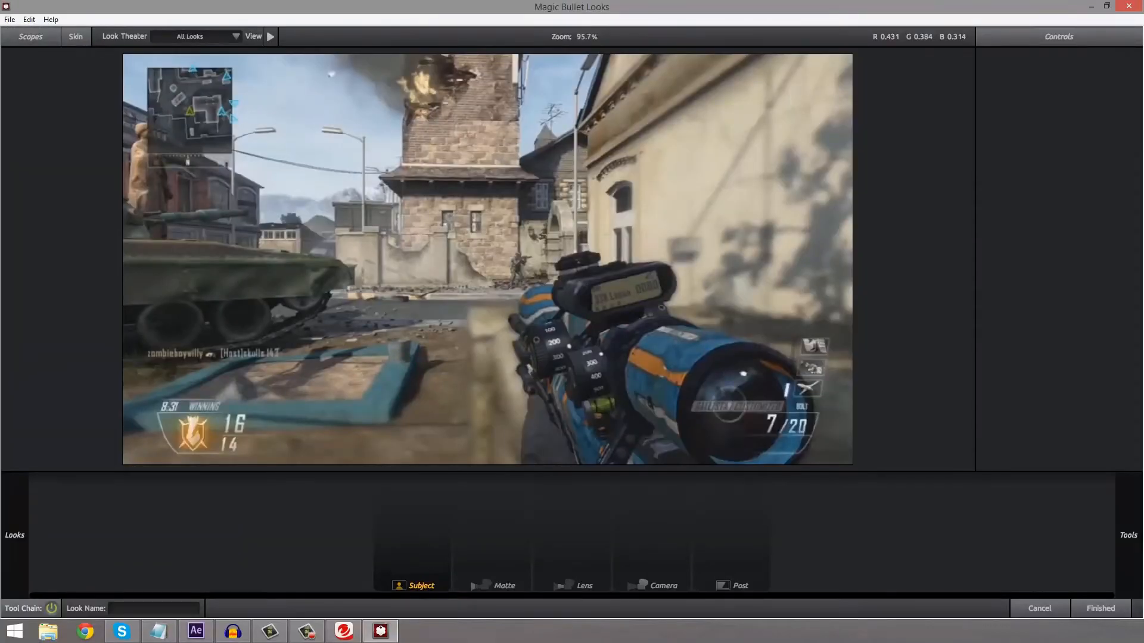
# - Add a Curves tool to the Subject stage and shape its RGB curve into a gentle S, raising highlights and lowering shadows
pyautogui.moveTo(1128, 535)
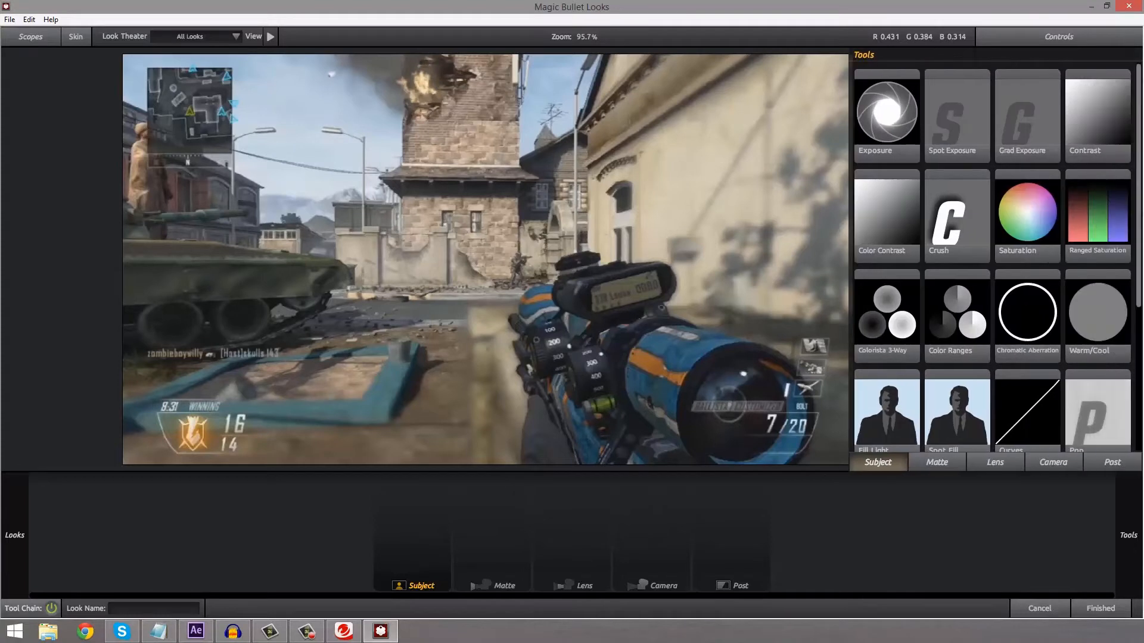
pyautogui.moveTo(1027, 417); pyautogui.dragTo(411, 527)
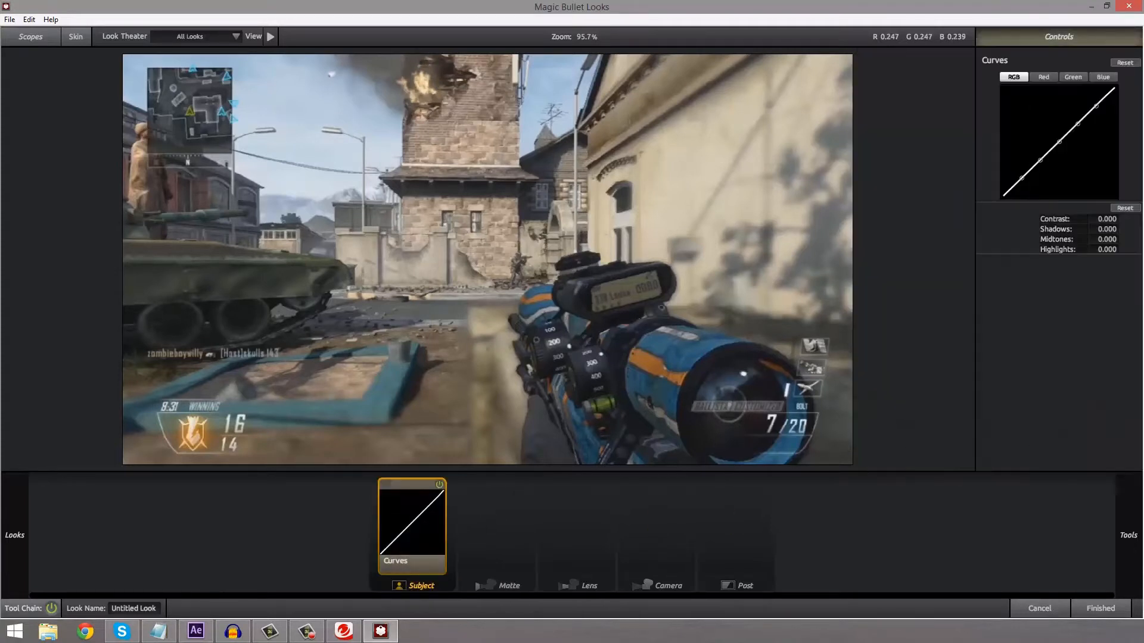
pyautogui.moveTo(1096, 106); pyautogui.dragTo(1096, 98)
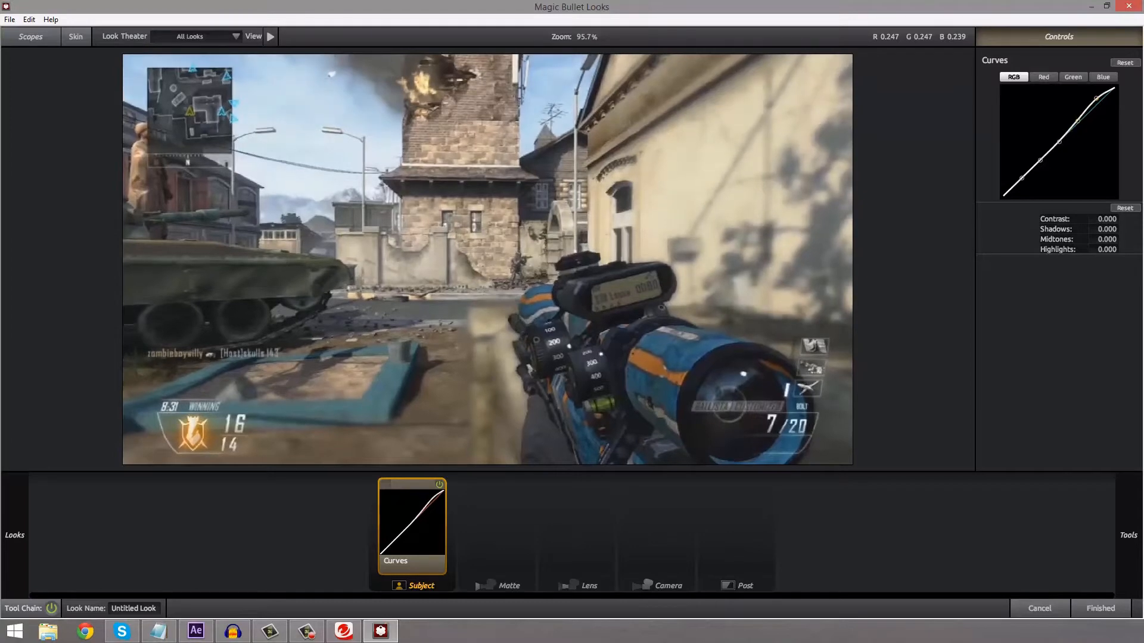
pyautogui.moveTo(1040, 159); pyautogui.dragTo(1022, 184)
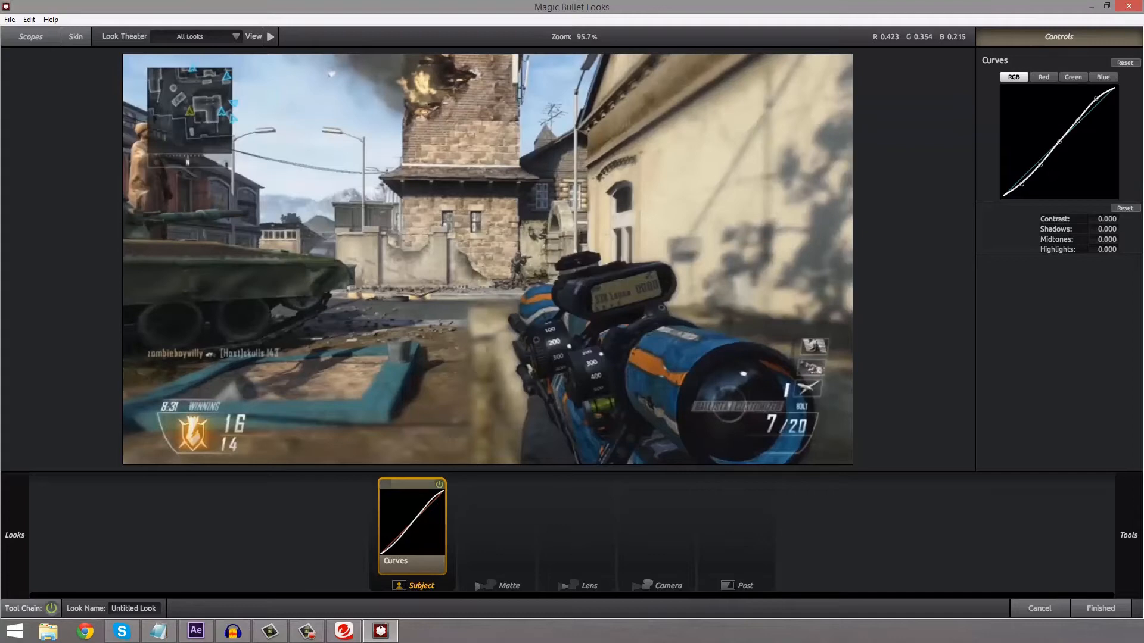
# - Add a Diffusion tool to the Matte stage with size 40%, grade 2.50 and glow 100%
pyautogui.click(499, 585)
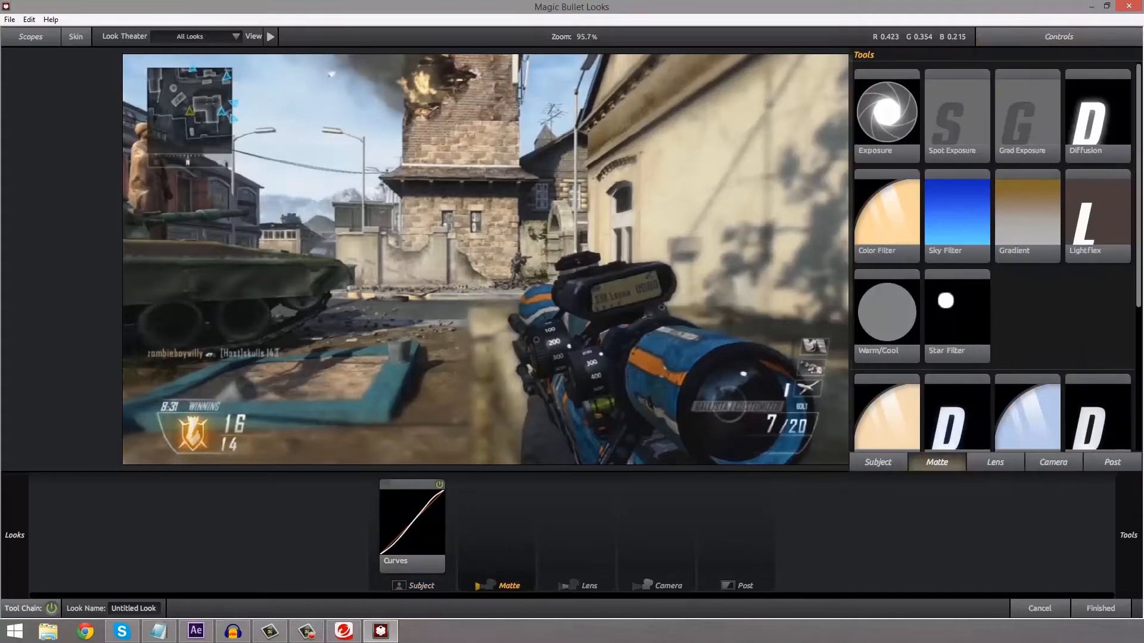
pyautogui.moveTo(1097, 119); pyautogui.dragTo(497, 524)
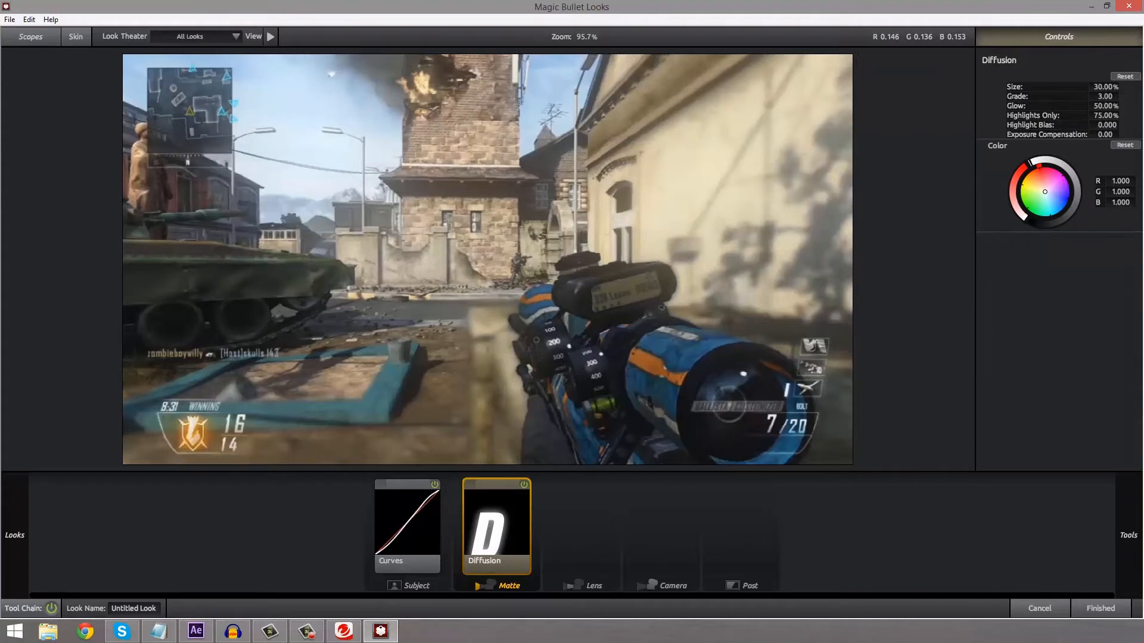
pyautogui.click(1105, 87)
pyautogui.write('40')
pyautogui.press('Tab')
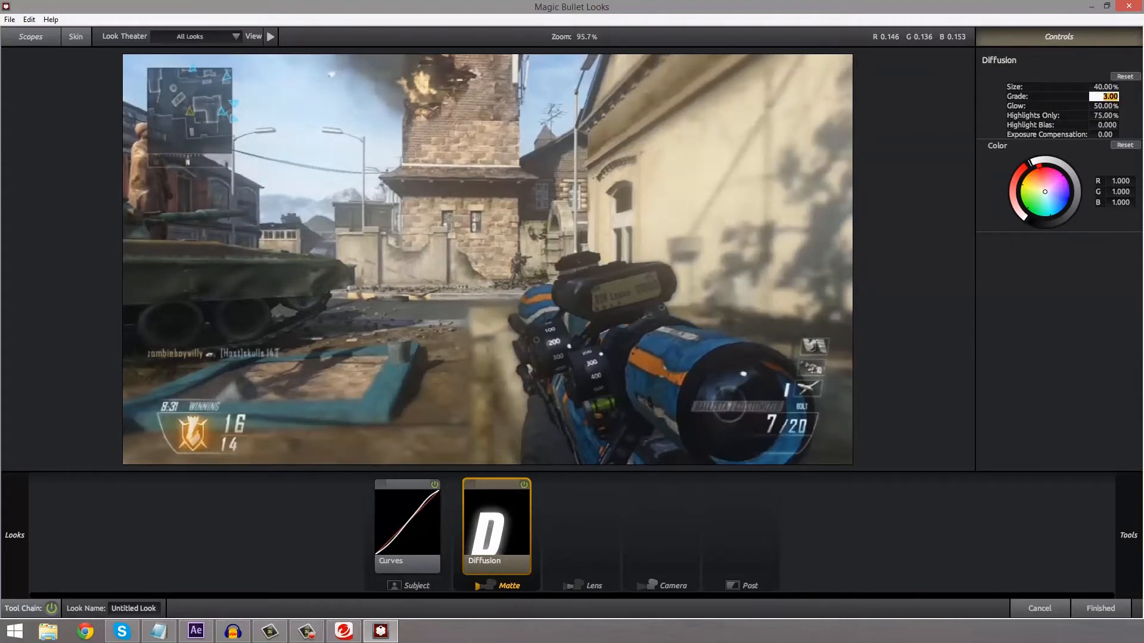
pyautogui.write('2.5')
pyautogui.press('Return')
pyautogui.click(1108, 106)
pyautogui.doubleClick(1107, 106)
pyautogui.write('100')
pyautogui.press('Return')
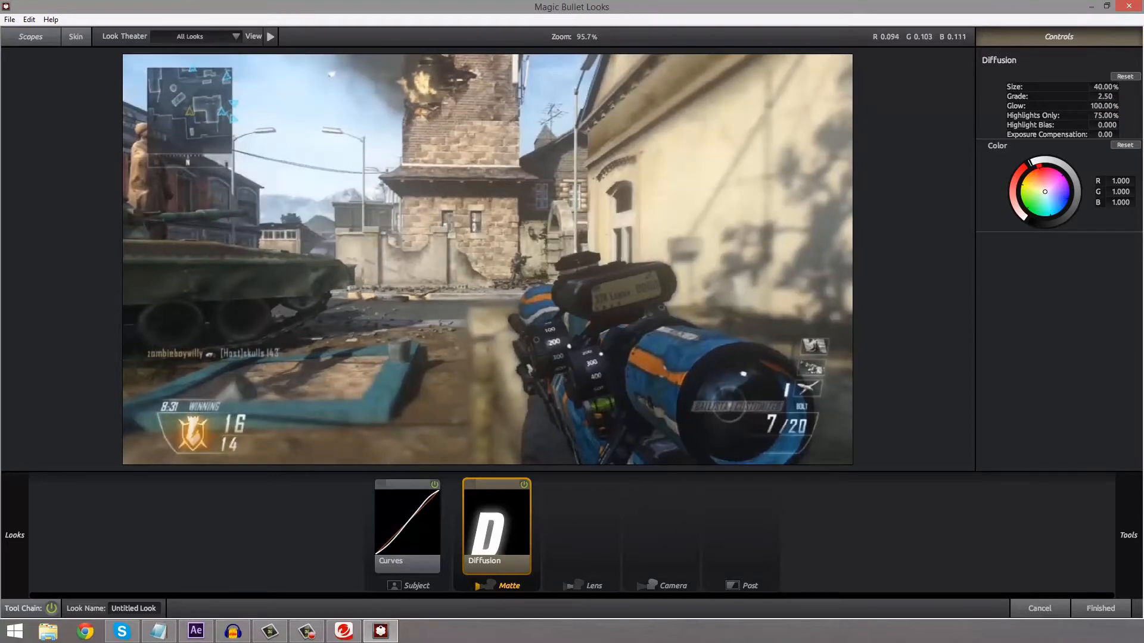
# - Tint the Diffusion colour pale orange (R 0.999, G 0.796, B 0.669) and compare the image with Diffusion off and on
pyautogui.click(523, 485)
pyautogui.click(523, 485)
pyautogui.click(524, 485)
pyautogui.click(524, 485)
pyautogui.moveTo(1044, 192); pyautogui.dragTo(1035, 178)
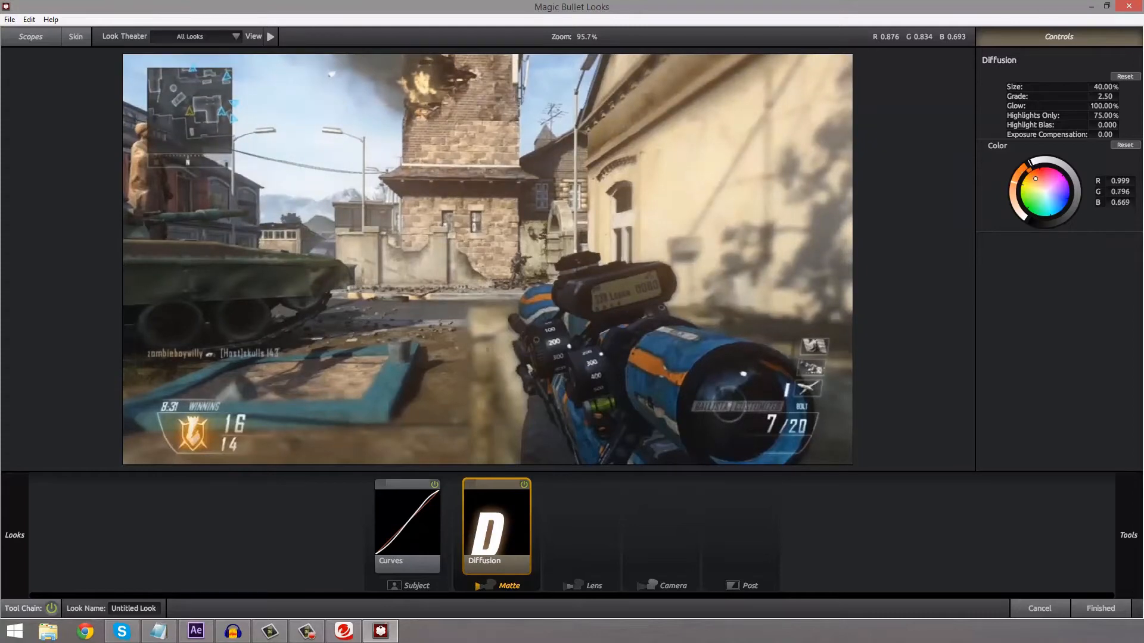
pyautogui.click(523, 484)
pyautogui.click(523, 485)
# - Add a Pop tool to the Post stage with Pop at 40% and apply the finished look
pyautogui.click(741, 585)
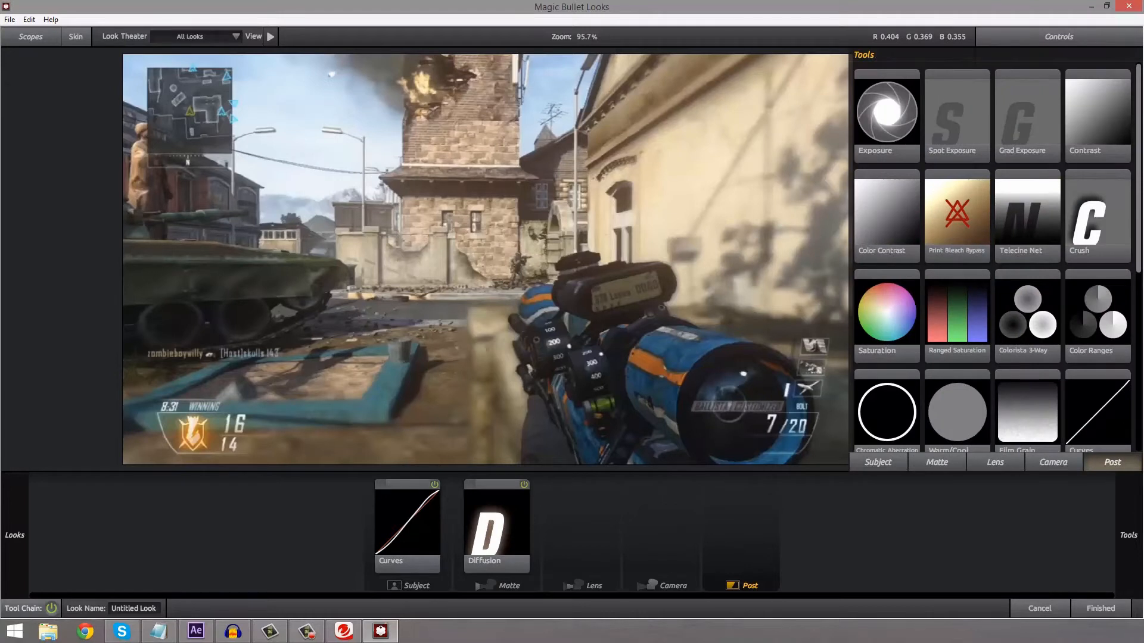
pyautogui.click(1053, 462)
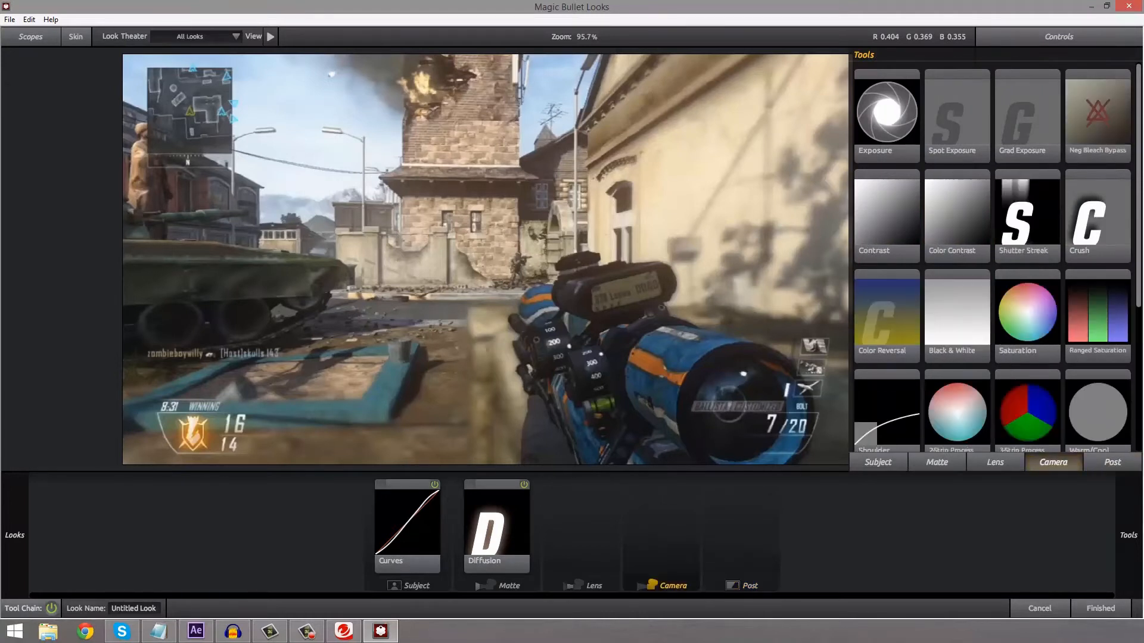
pyautogui.click(994, 462)
pyautogui.click(937, 462)
pyautogui.click(878, 462)
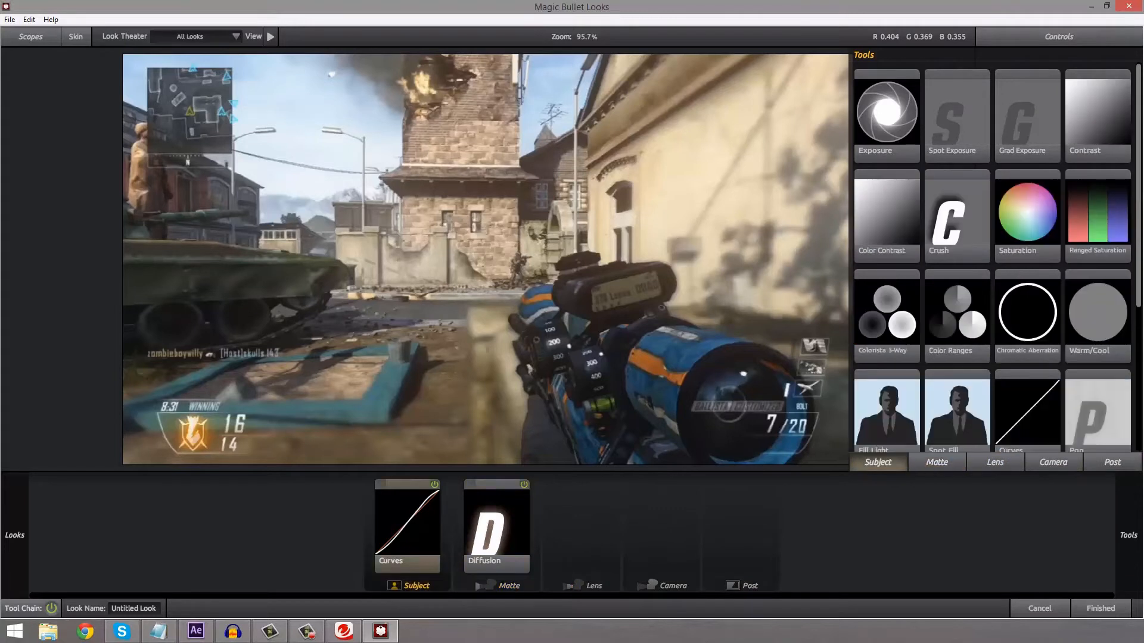
pyautogui.moveTo(1097, 417); pyautogui.dragTo(740, 527)
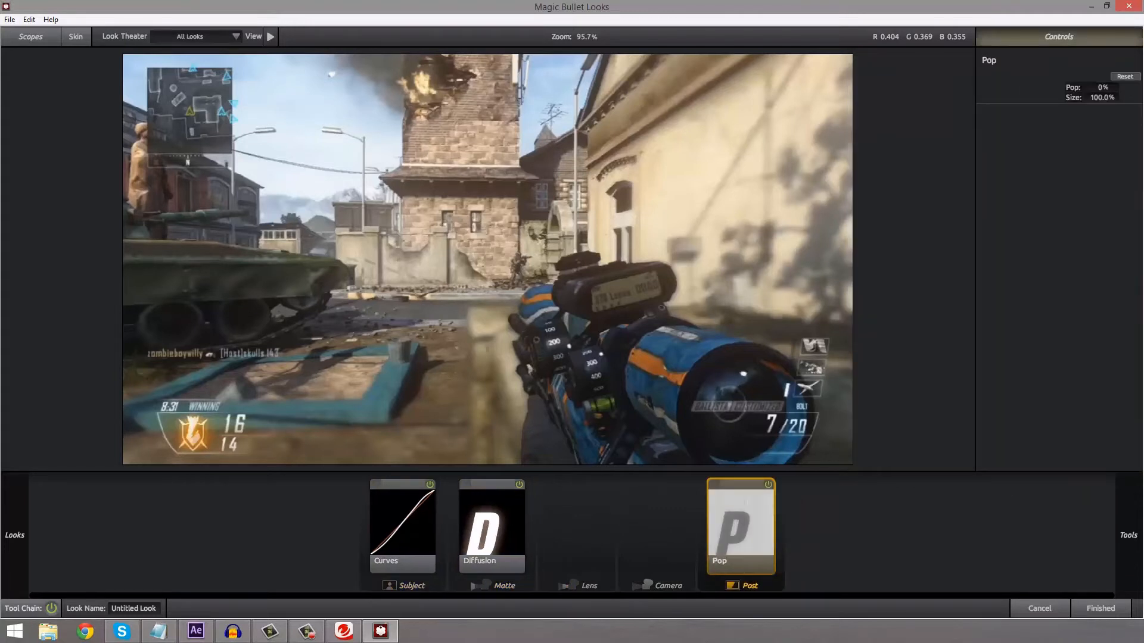
pyautogui.click(1101, 88)
pyautogui.write('40')
pyautogui.press('Return')
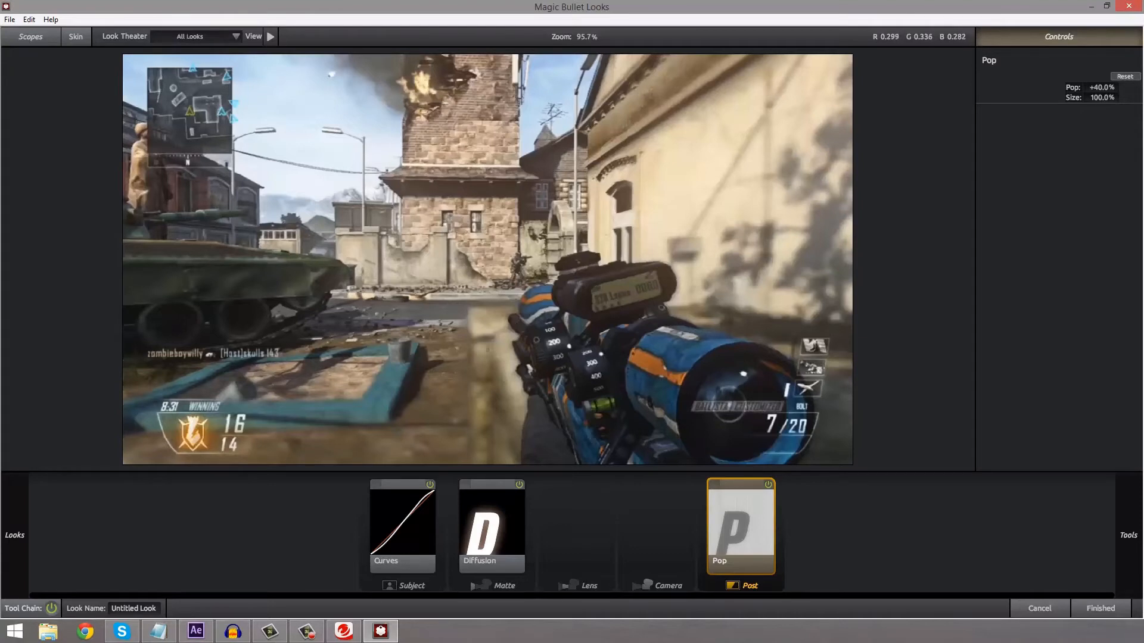
pyautogui.click(1100, 609)
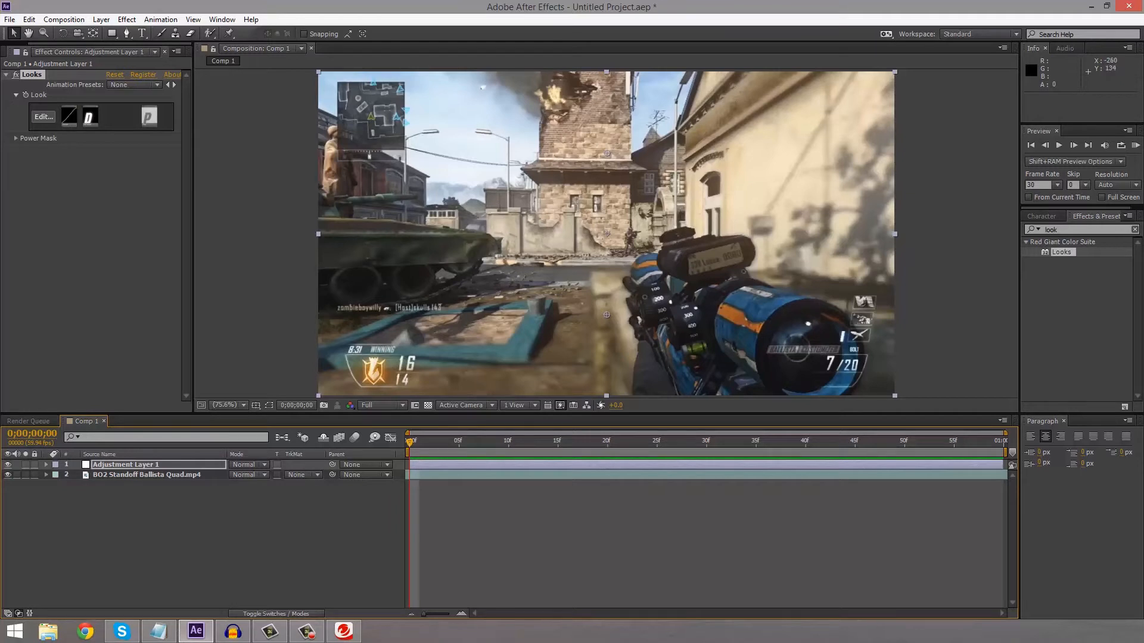
# - Delete the Looks effect from the adjustment layer
pyautogui.click(102, 184)
pyautogui.click(32, 75)
pyautogui.press('Delete')
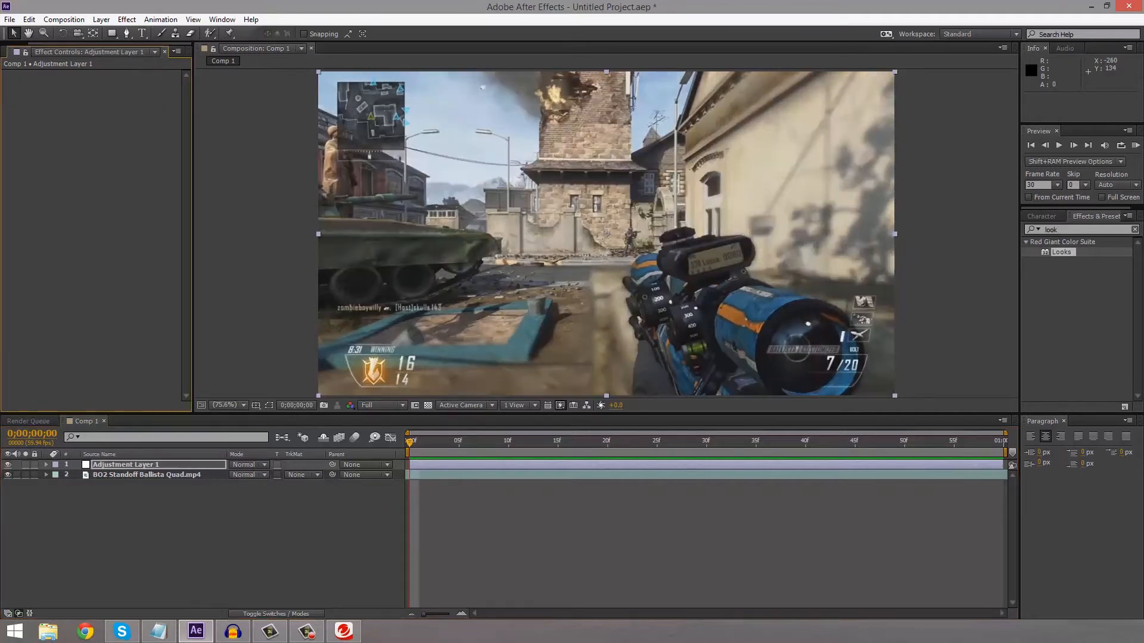
# - Search the effects for "bright" and apply Brightness & Contrast to the adjustment layer
pyautogui.moveTo(1072, 230); pyautogui.dragTo(1015, 232)
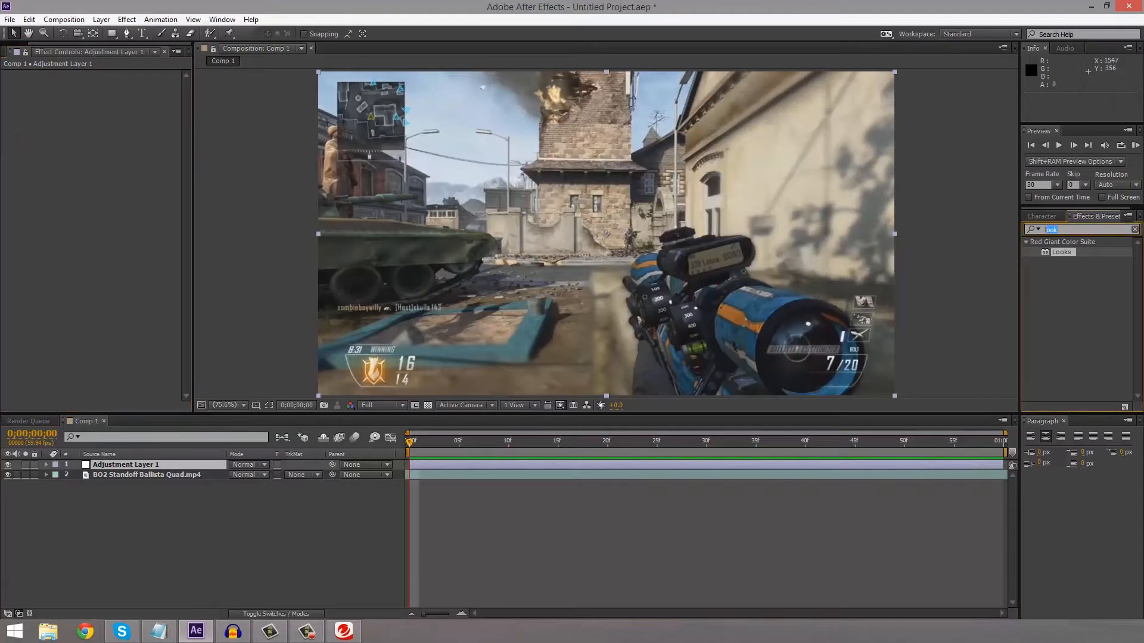
pyautogui.write('bightne')
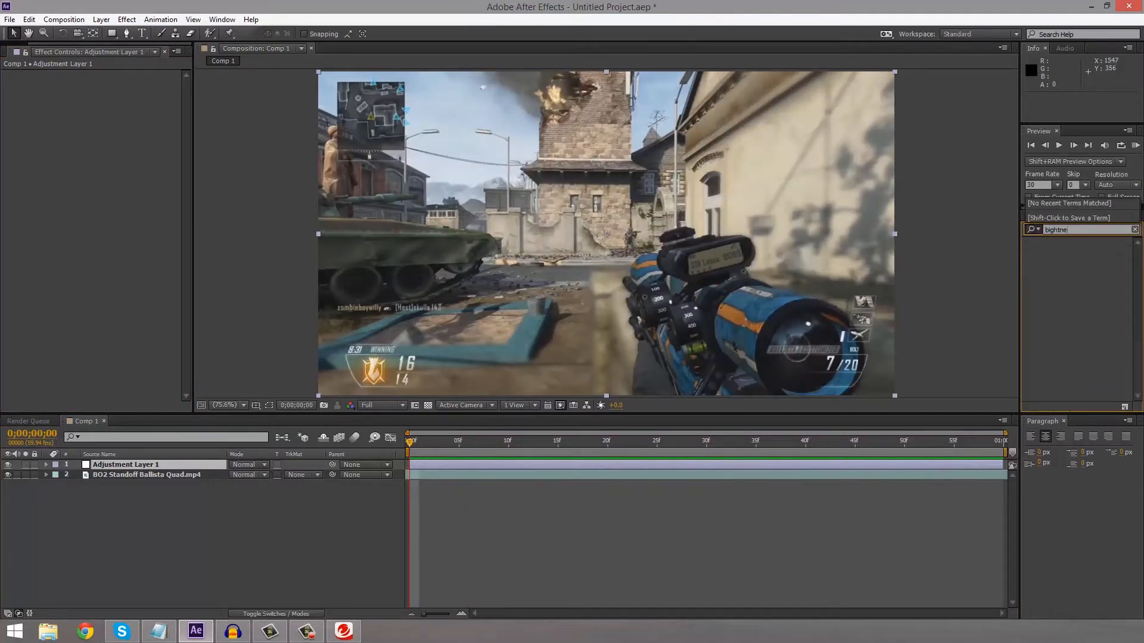
pyautogui.press('BackSpace')
pyautogui.press('BackSpace')
pyautogui.press('BackSpace')
pyautogui.press('BackSpace')
pyautogui.press('BackSpace')
pyautogui.write('r')
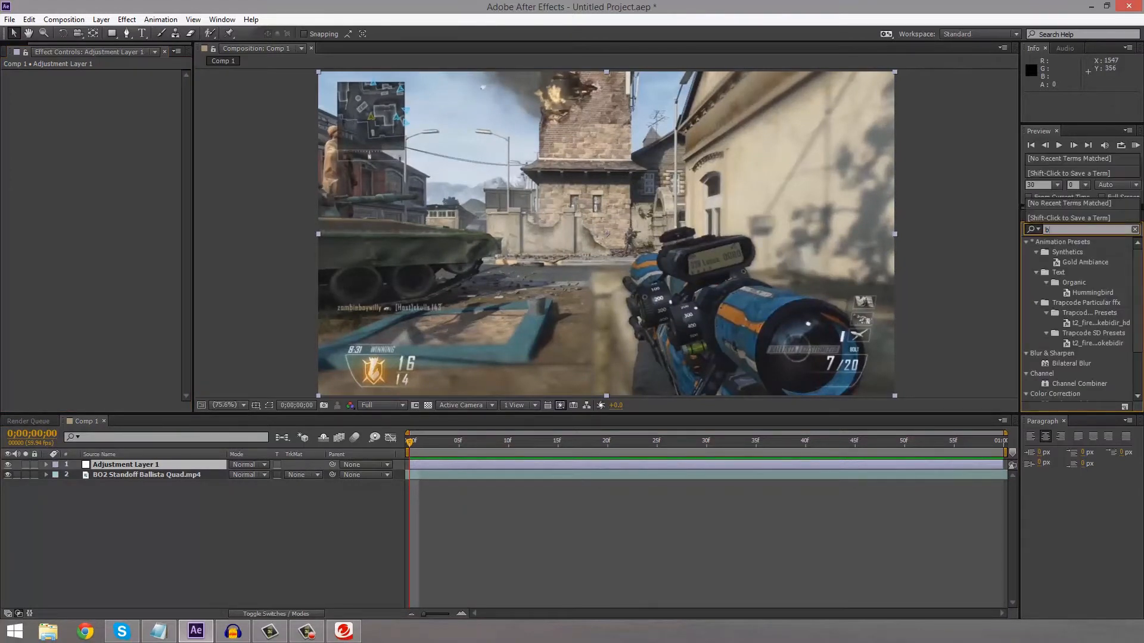
pyautogui.write('ight')
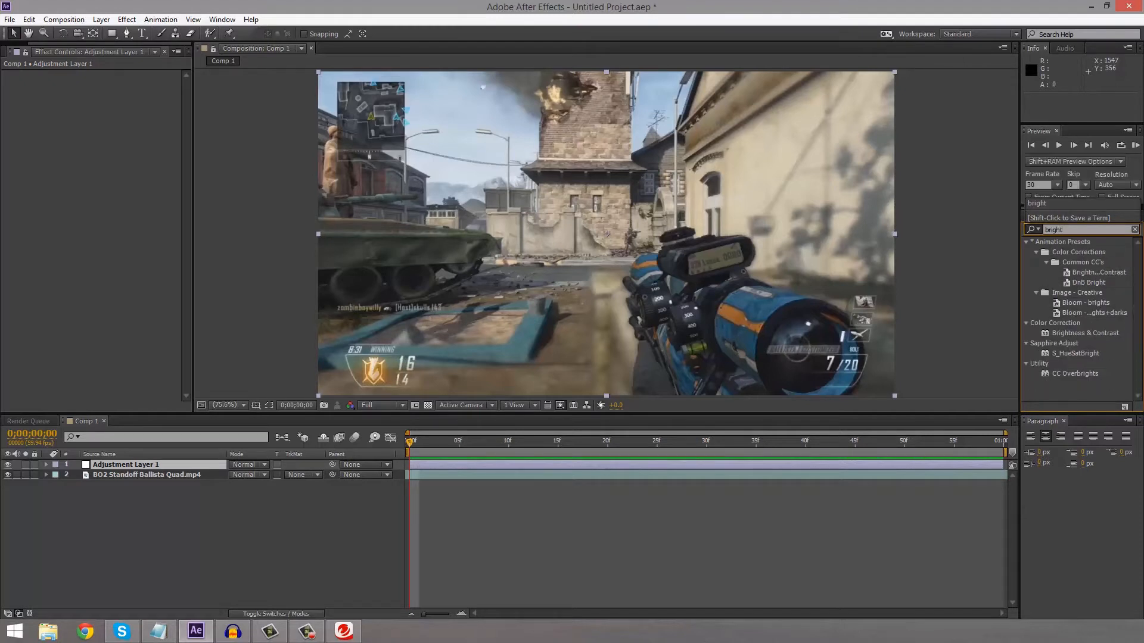
pyautogui.click(1084, 332)
pyautogui.moveTo(1084, 333); pyautogui.dragTo(767, 465)
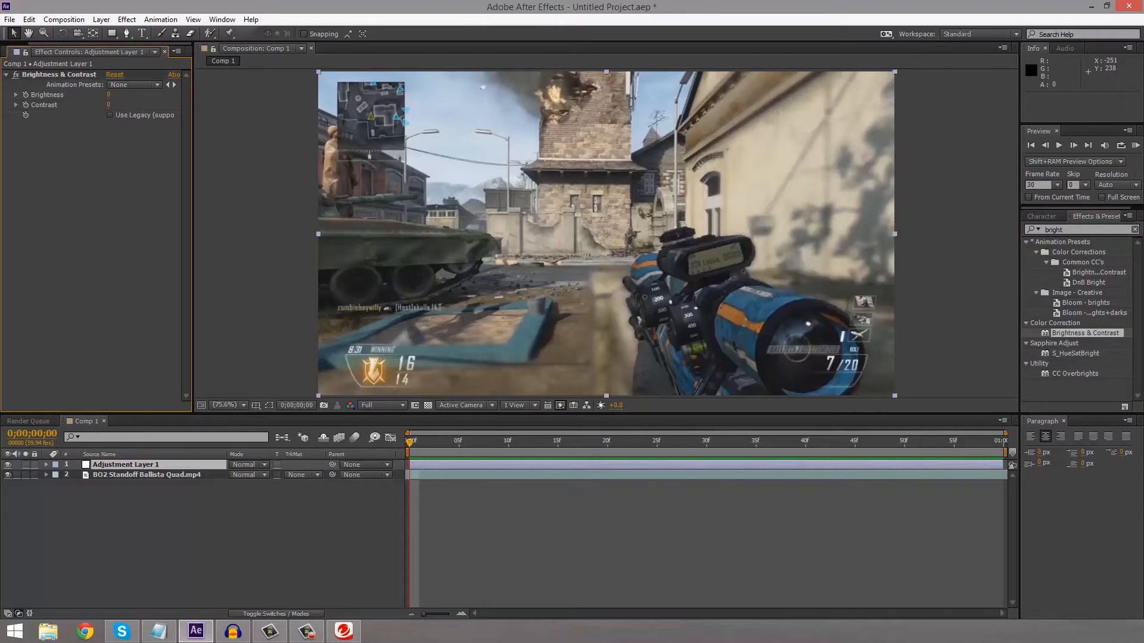
# - Set the Contrast of the Brightness & Contrast effect to 20
pyautogui.click(109, 105)
pyautogui.write('20')
pyautogui.press('Return')
# - Apply Hue/Saturation to the adjustment layer, set Master Saturation to -40 and compare the image with the effect off and on
pyautogui.moveTo(1064, 230); pyautogui.dragTo(1046, 230)
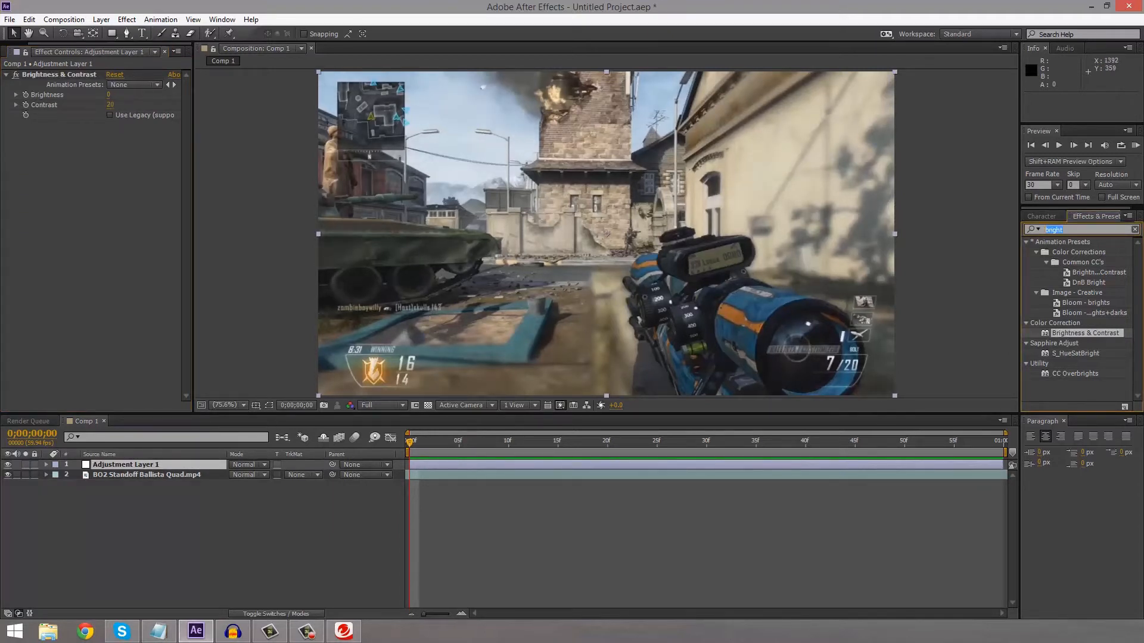
pyautogui.write('hue/sa')
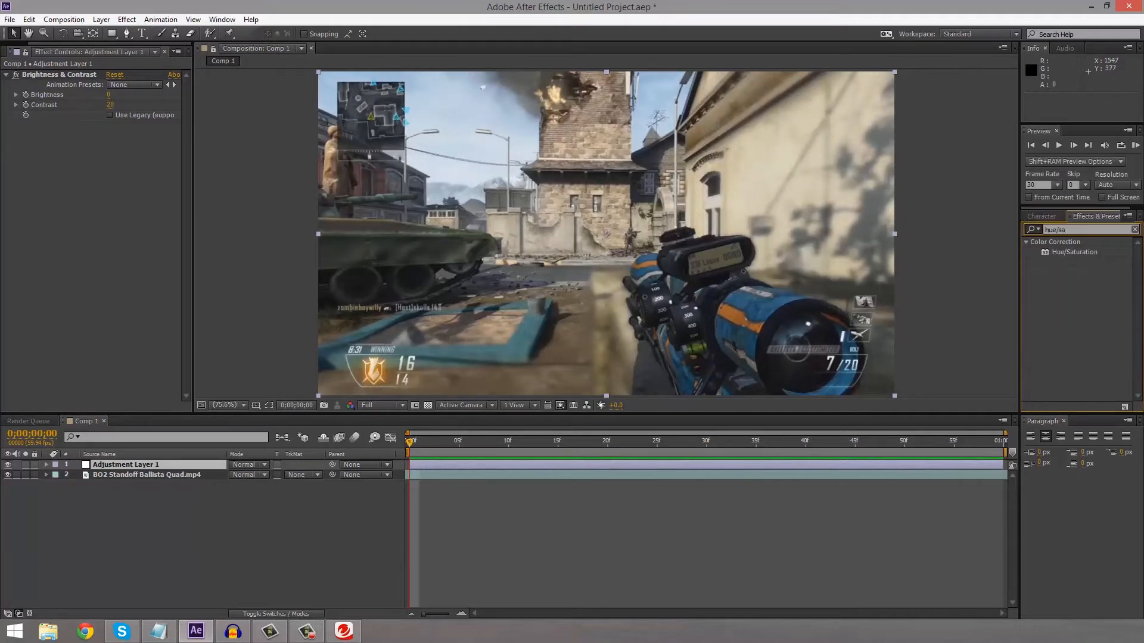
pyautogui.moveTo(1073, 252); pyautogui.dragTo(908, 466)
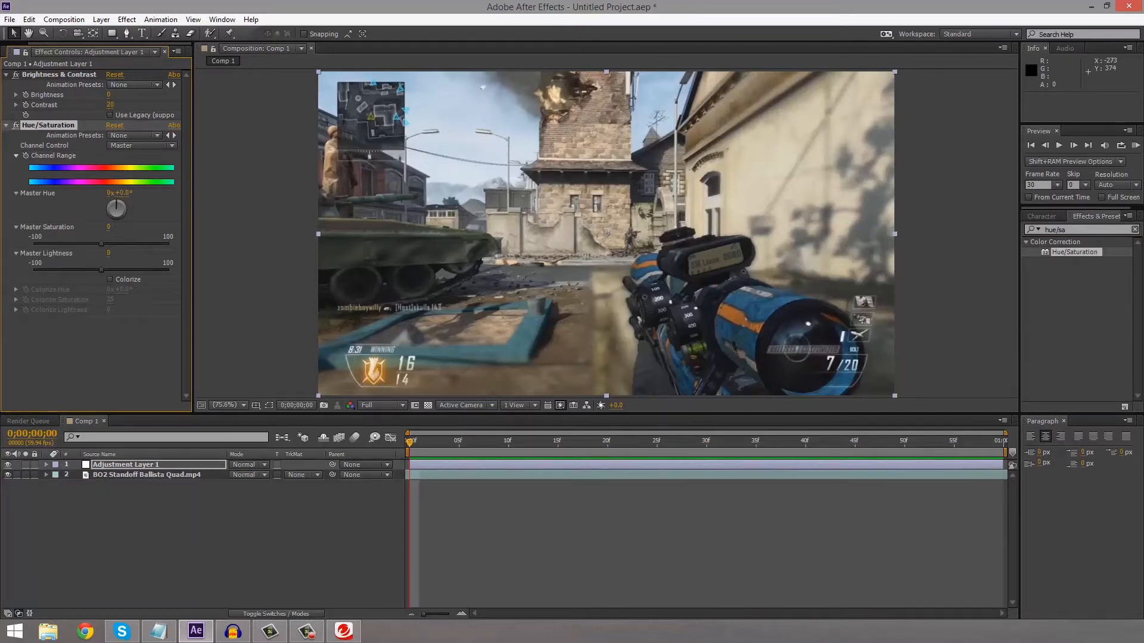
pyautogui.moveTo(99, 243); pyautogui.dragTo(77, 244)
pyautogui.click(95, 352)
pyautogui.click(15, 125)
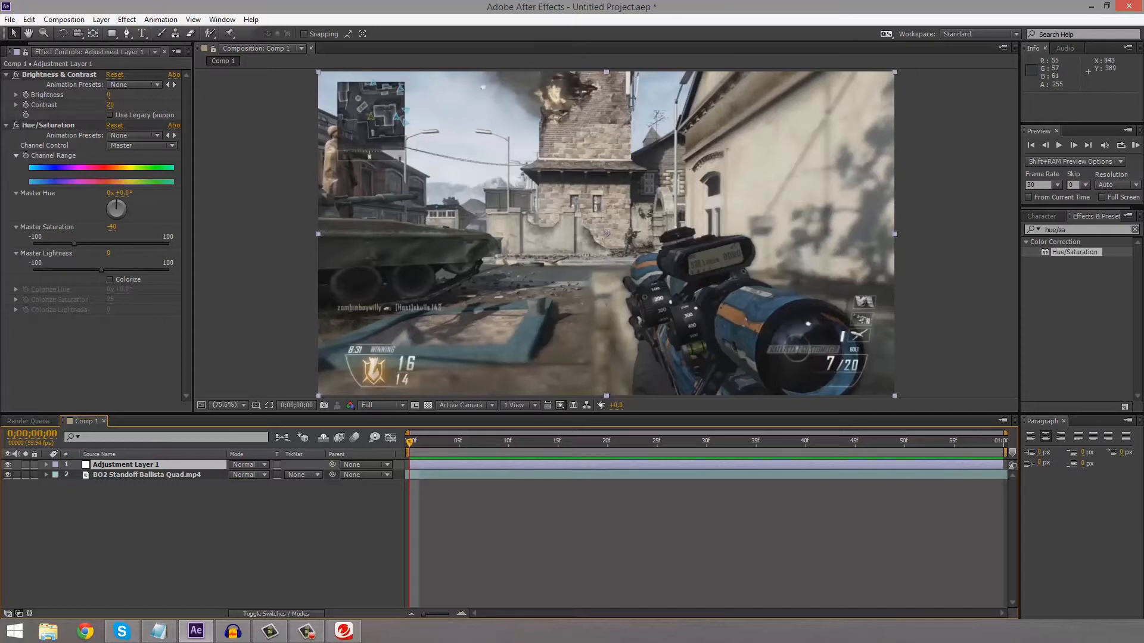
# - Delete the adjustment layer with the Brightness & Contrast and Hue/Saturation effects from the composition
pyautogui.click(321, 536)
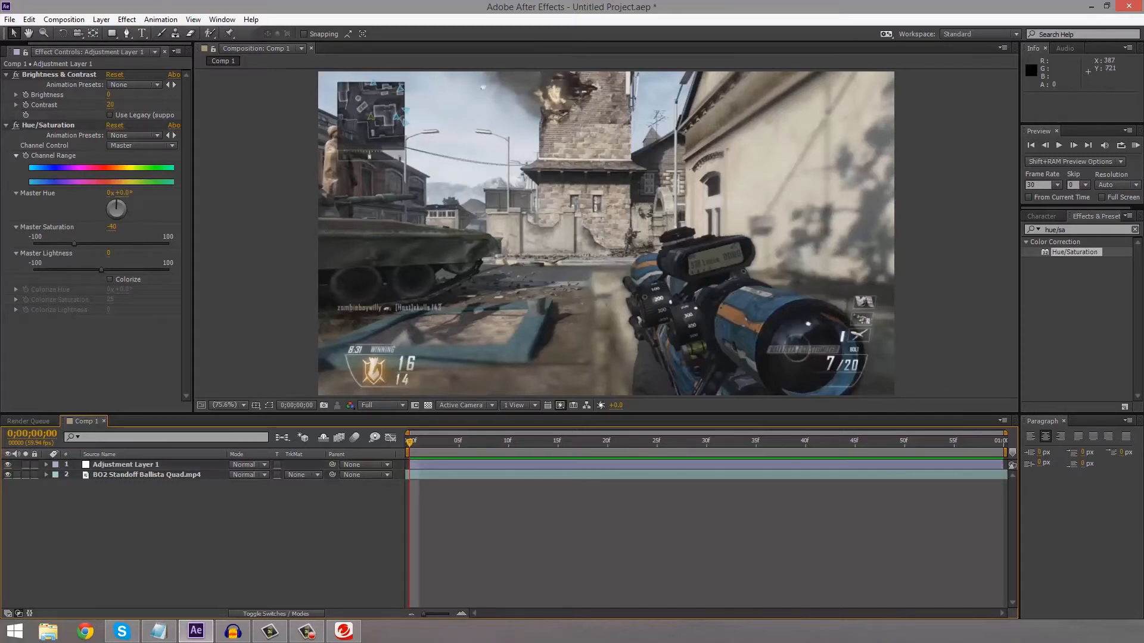
pyautogui.click(125, 465)
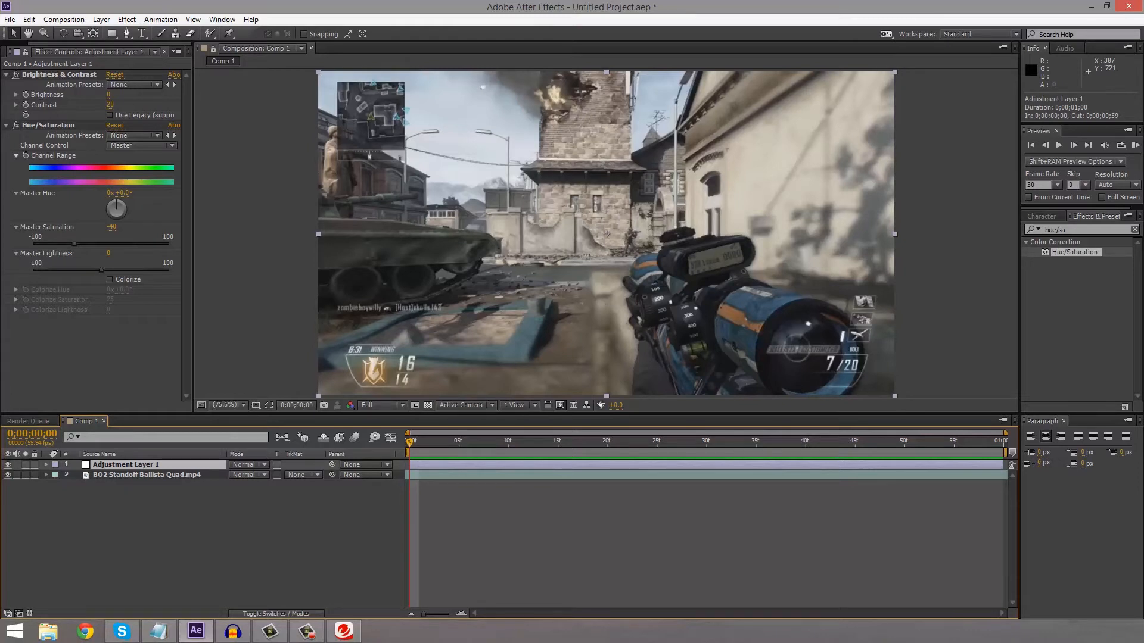
pyautogui.click(7, 464)
pyautogui.press('Delete')
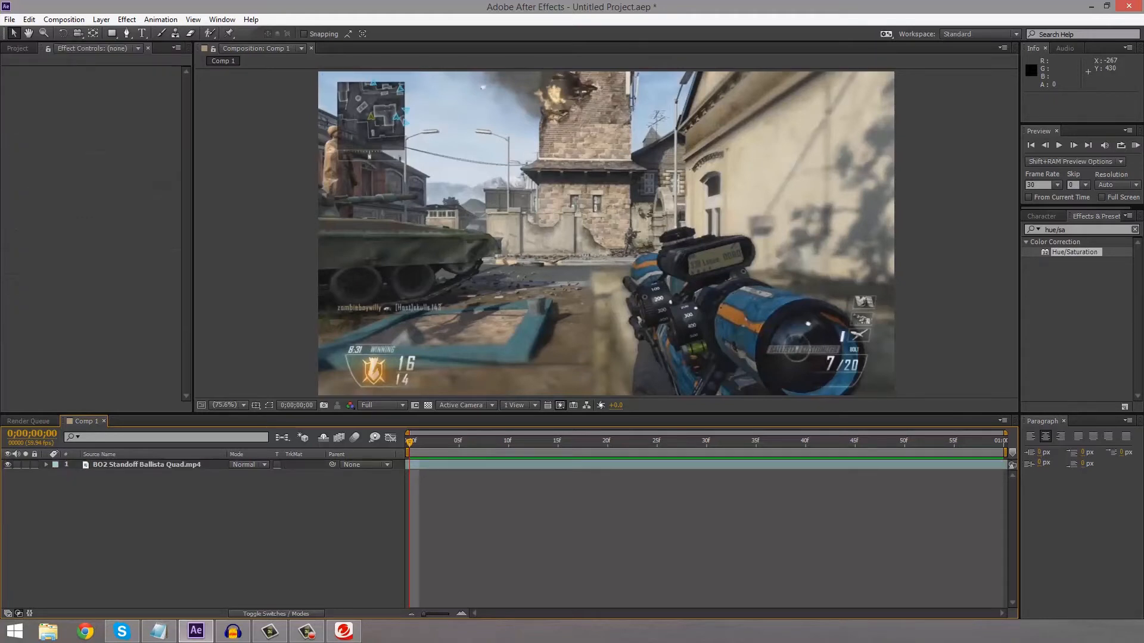
# - Add a new adjustment layer above the gameplay clip
pyautogui.hotkey('alt', 'Tab')
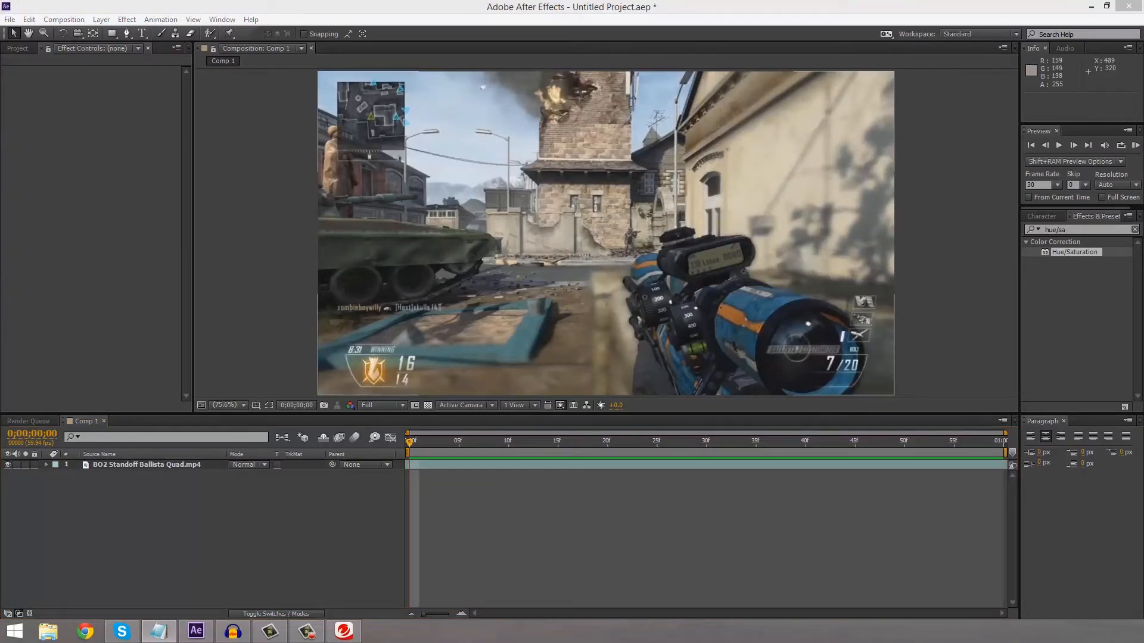
pyautogui.click(101, 19)
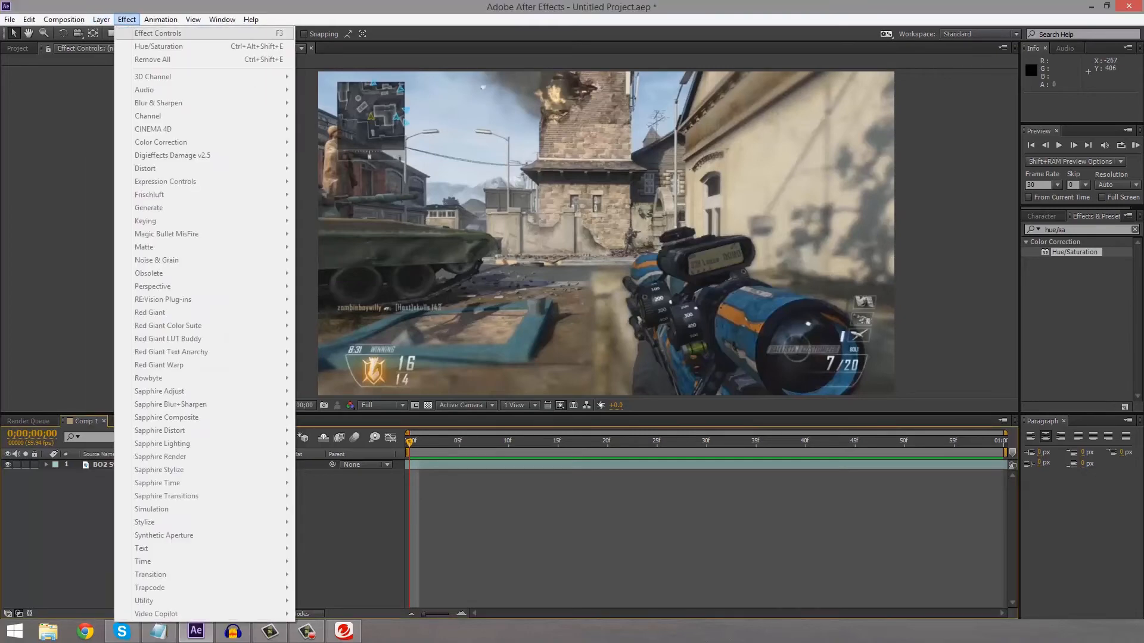
pyautogui.moveTo(131, 33)
pyautogui.click(348, 111)
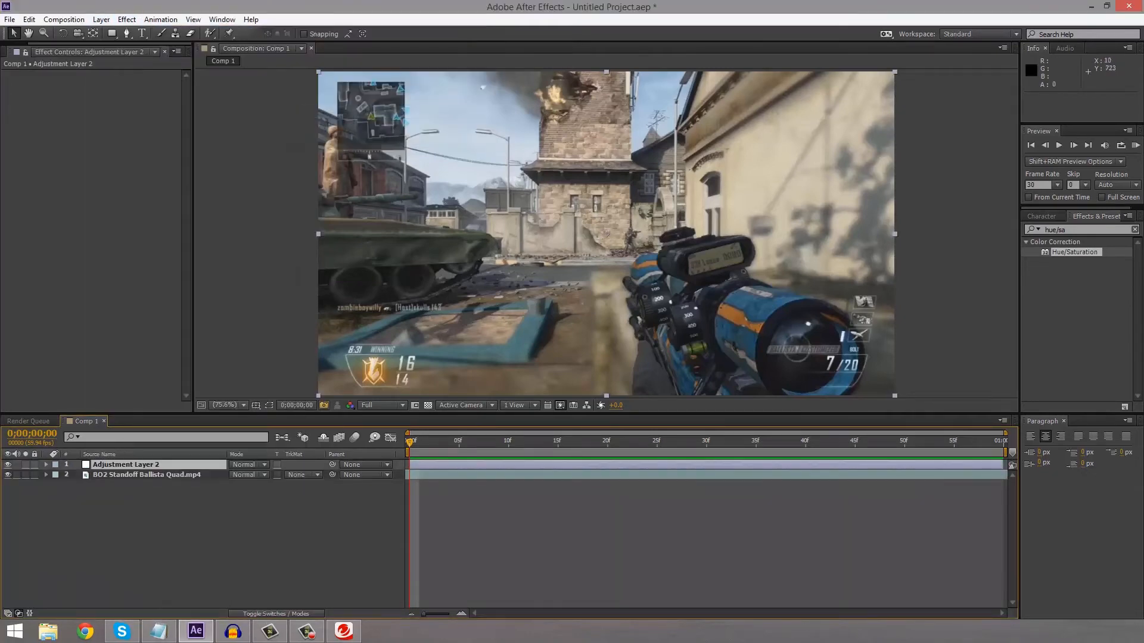
# - Search the effects for "shine" and apply Trapcode Shine to the new adjustment layer
pyautogui.click(1072, 229)
pyautogui.write('shine')
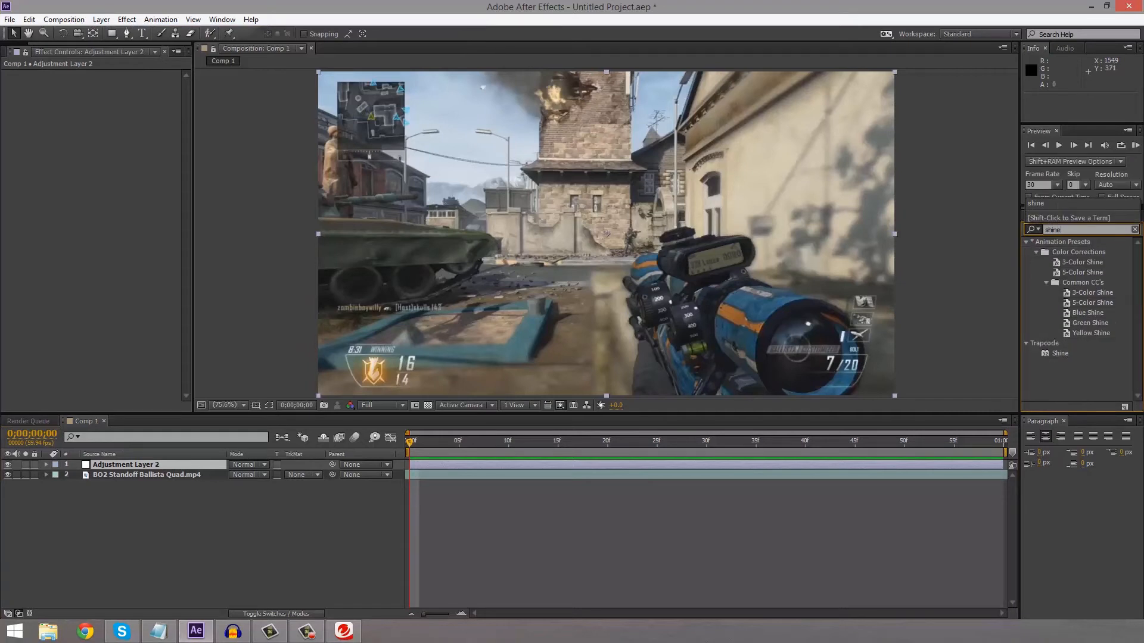
pyautogui.moveTo(1060, 353); pyautogui.dragTo(905, 464)
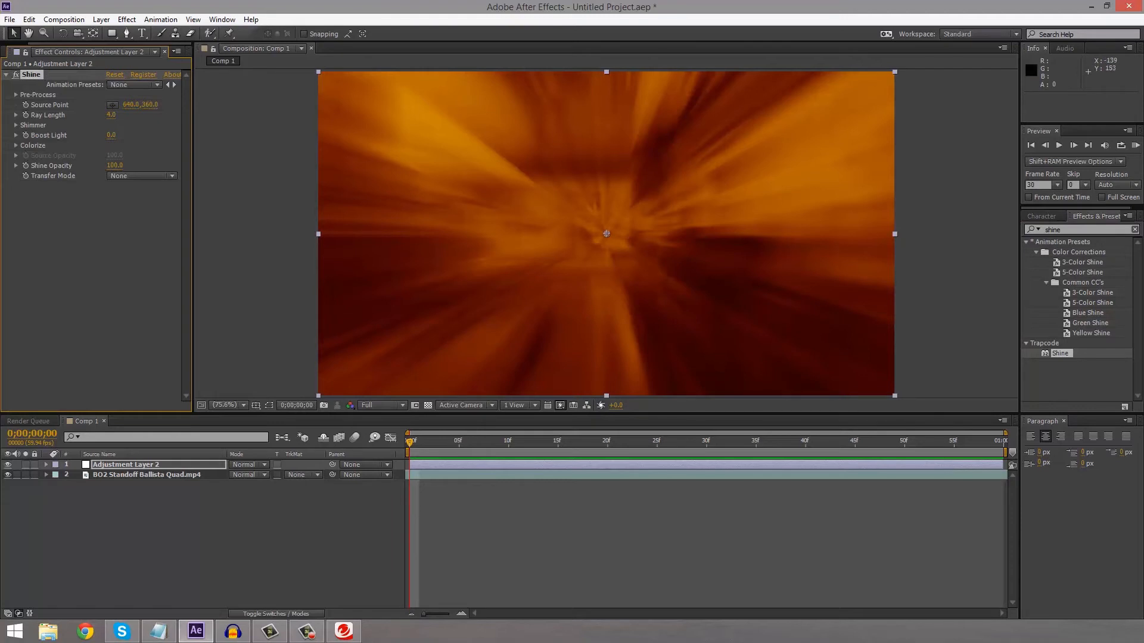
# - Set the vertical Source Point of the Shine effect to 0 and its Ray Length to 2
pyautogui.click(150, 105)
pyautogui.write('0')
pyautogui.press('Return')
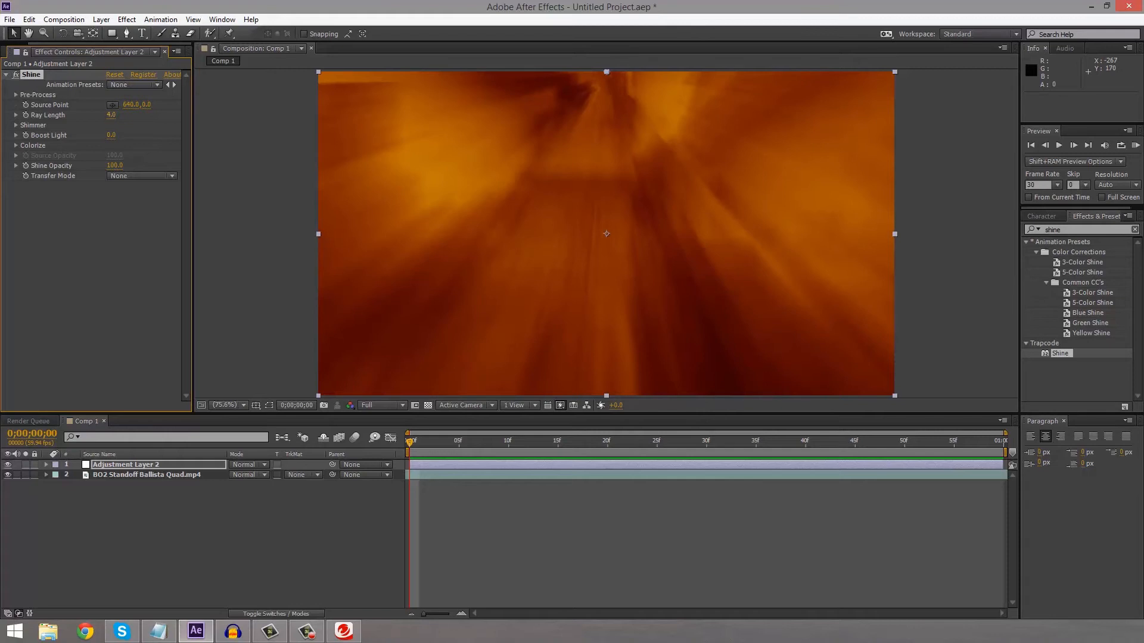
pyautogui.click(111, 115)
pyautogui.write('2')
pyautogui.press('Return')
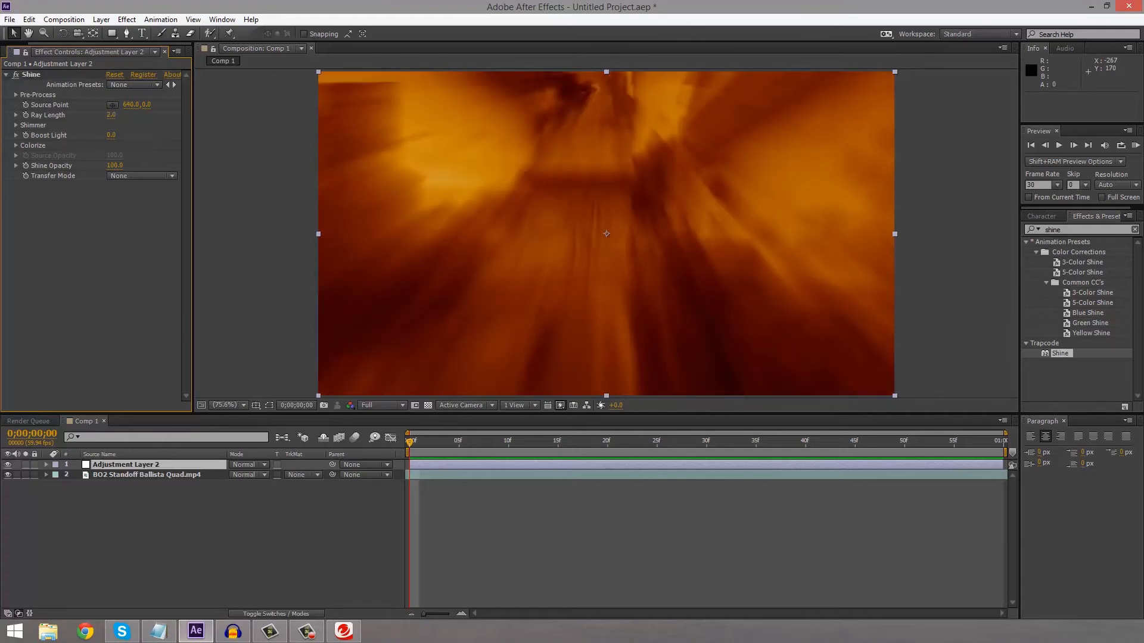
# - Set Shine's Boost Light to 1 and its Transfer Mode to Screen
pyautogui.click(112, 135)
pyautogui.write('1')
pyautogui.press('Return')
pyautogui.click(141, 176)
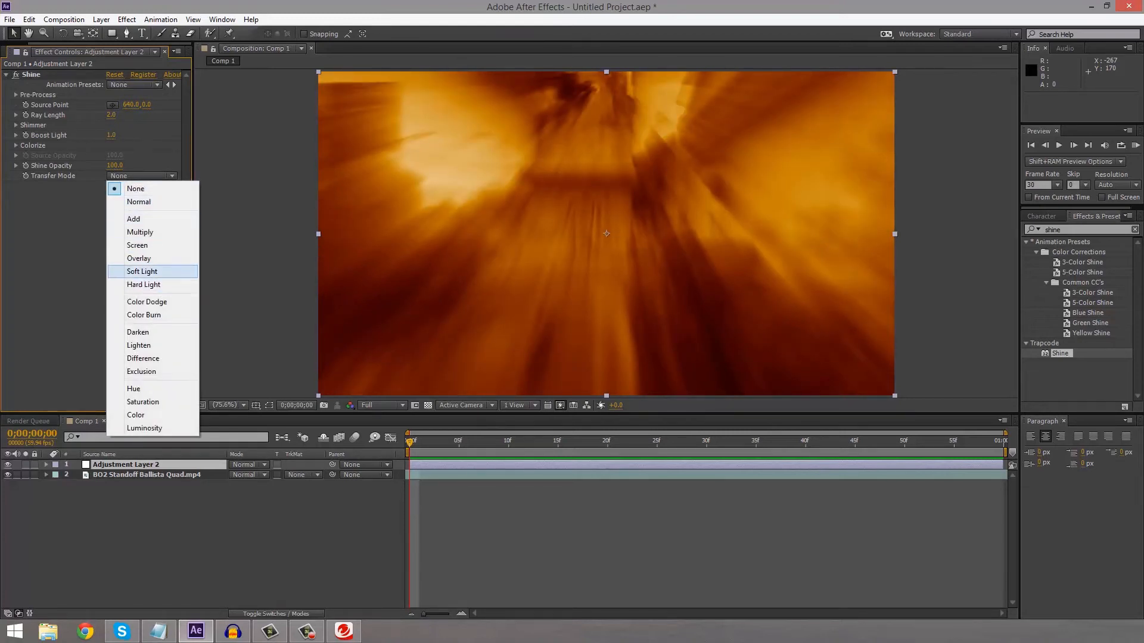
pyautogui.click(140, 245)
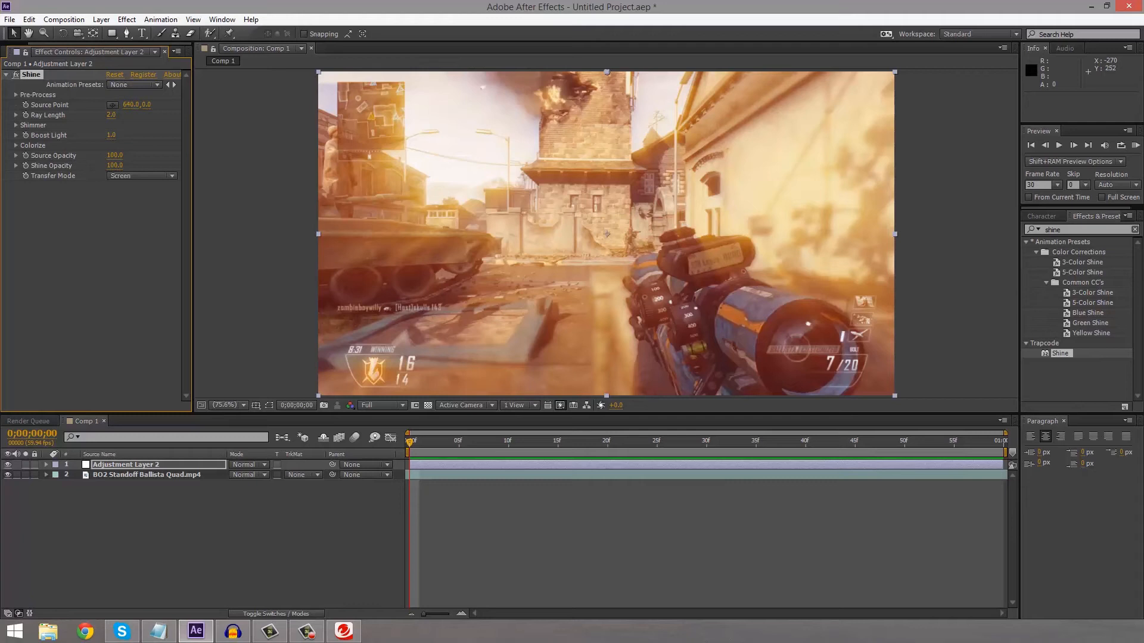
# - Try Luminance, Alpha and Alpha Edges as the Base On option of Shine's Colorize settings, then return it to Lightness
pyautogui.click(16, 146)
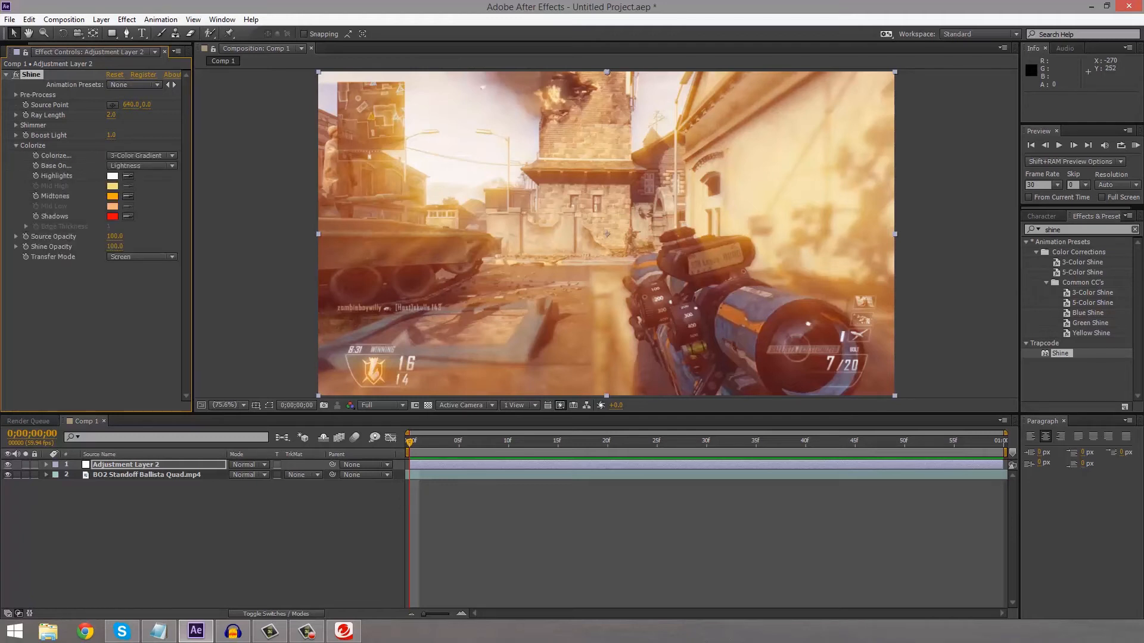
pyautogui.click(141, 166)
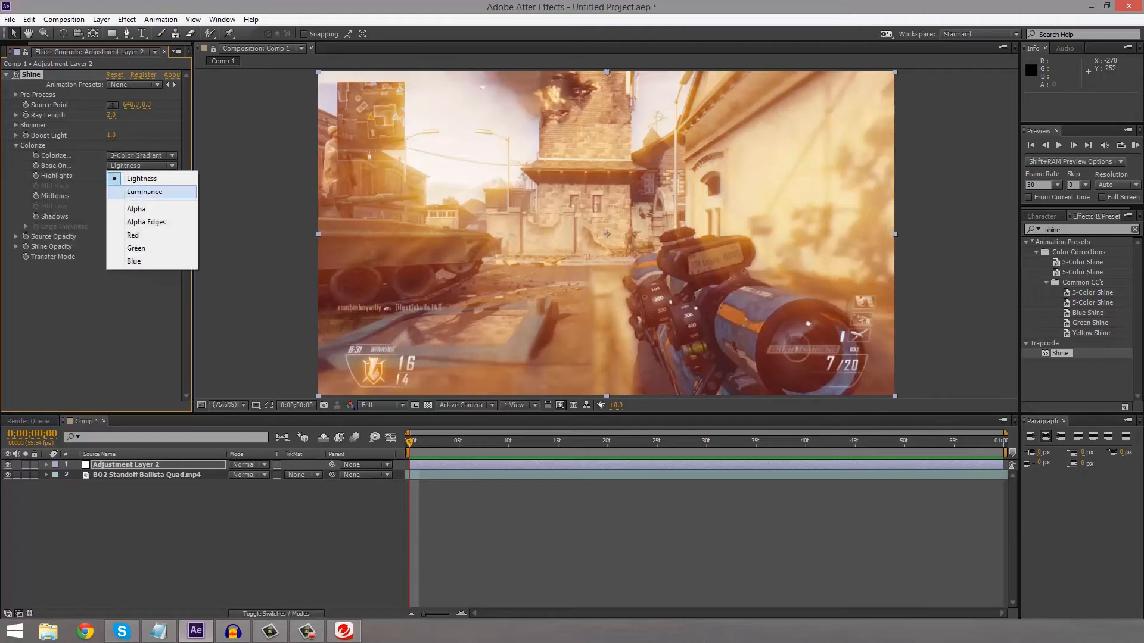
pyautogui.click(144, 192)
pyautogui.click(142, 165)
pyautogui.click(136, 209)
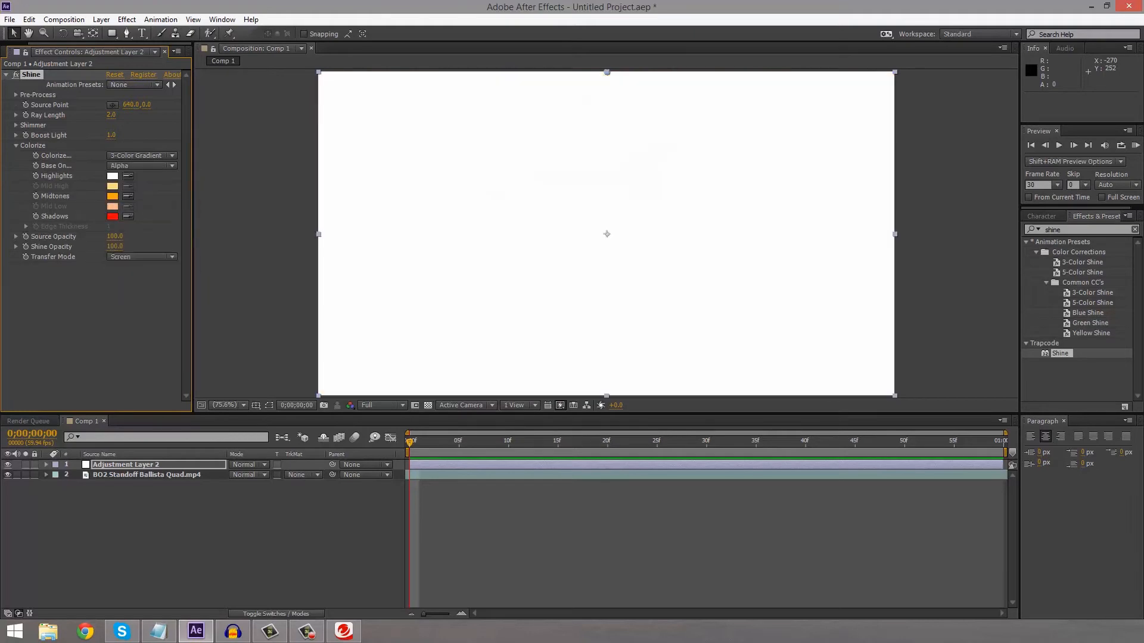
pyautogui.click(142, 165)
pyautogui.click(146, 222)
pyautogui.click(142, 166)
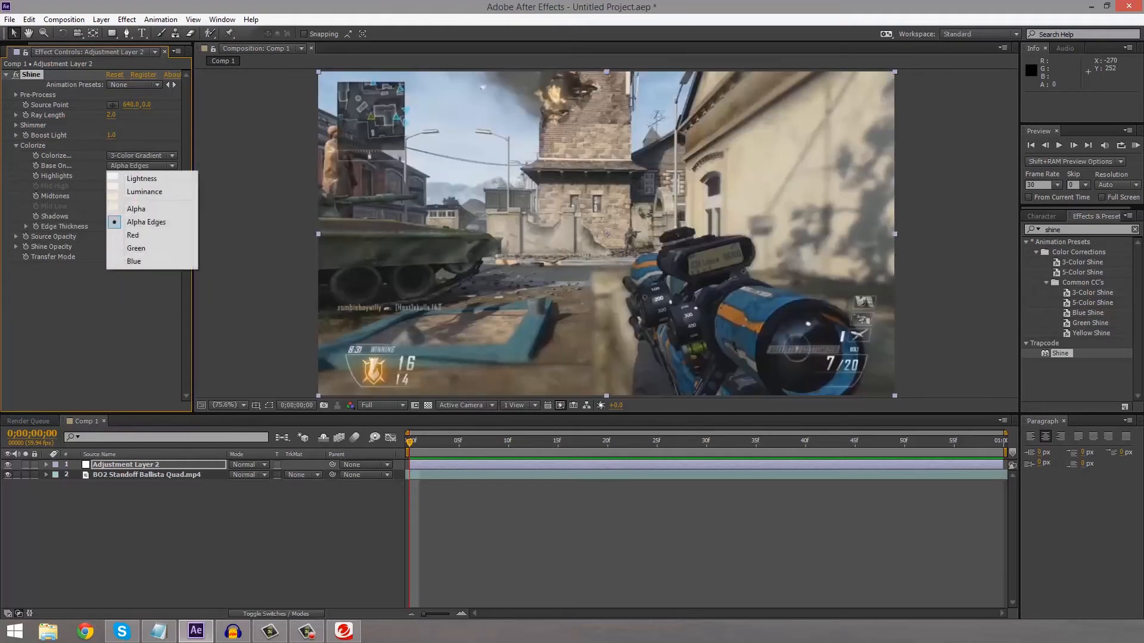
pyautogui.click(142, 179)
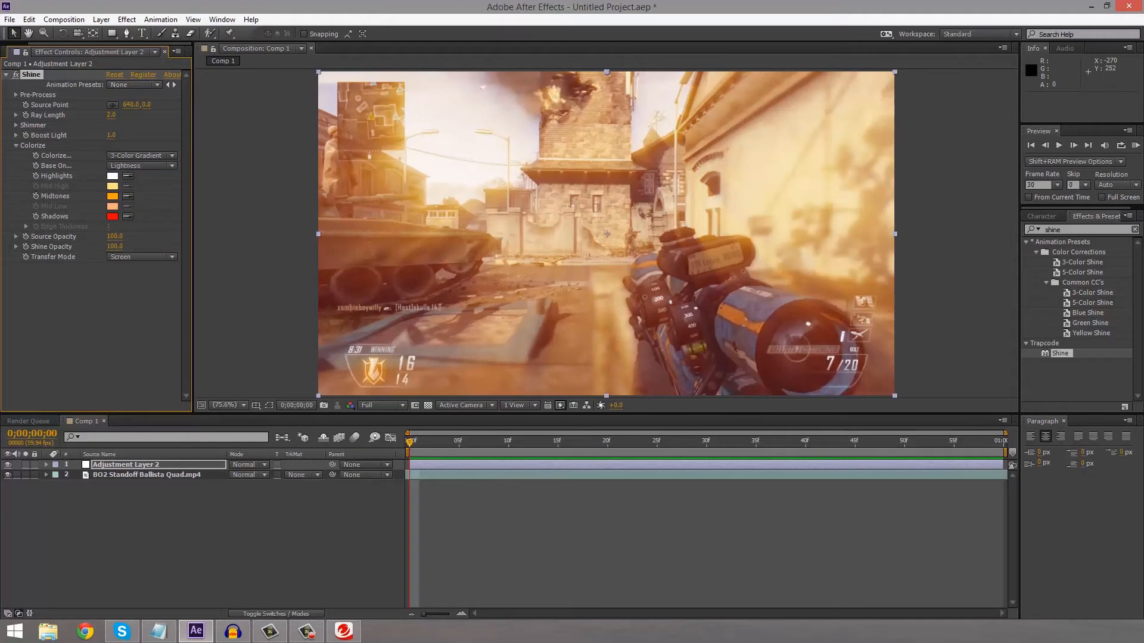
pyautogui.click(142, 156)
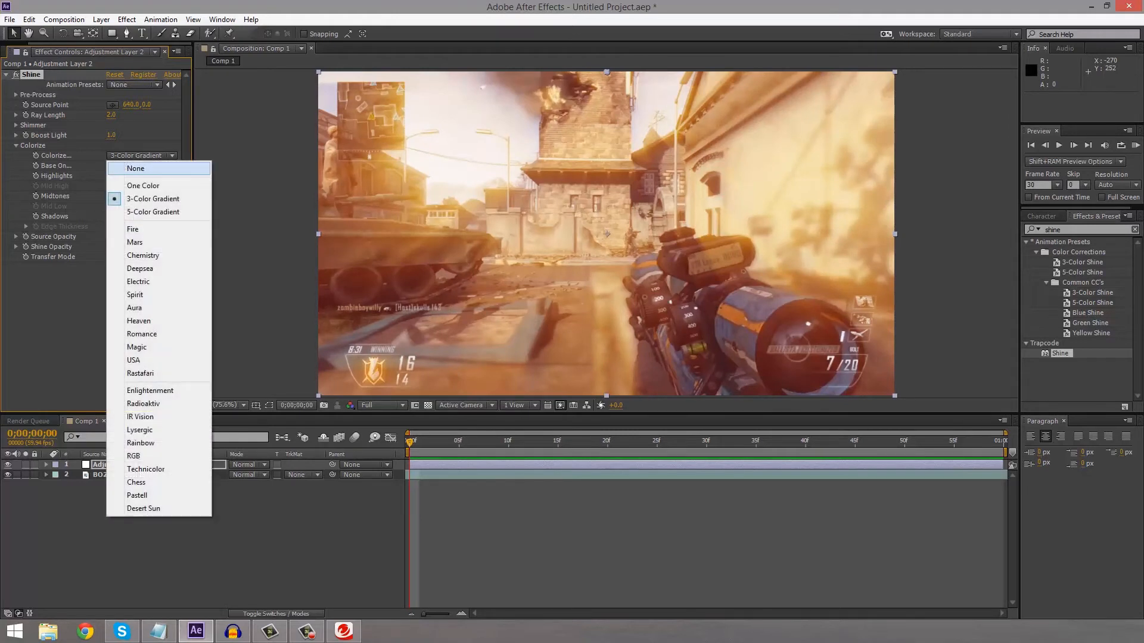
pyautogui.click(141, 155)
pyautogui.click(142, 155)
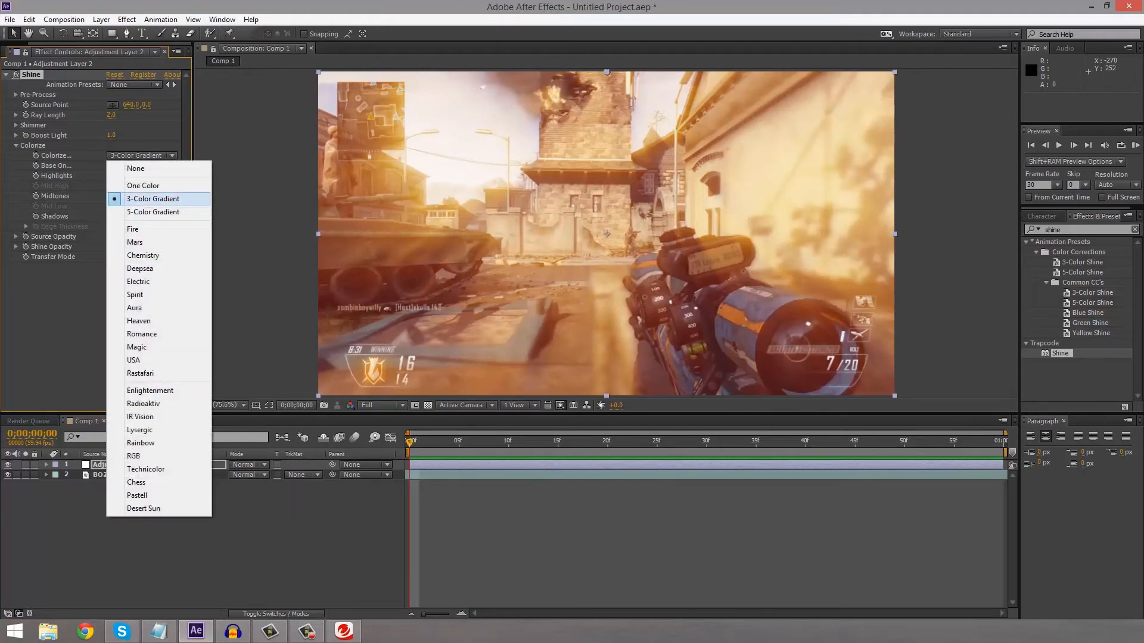
pyautogui.click(72, 292)
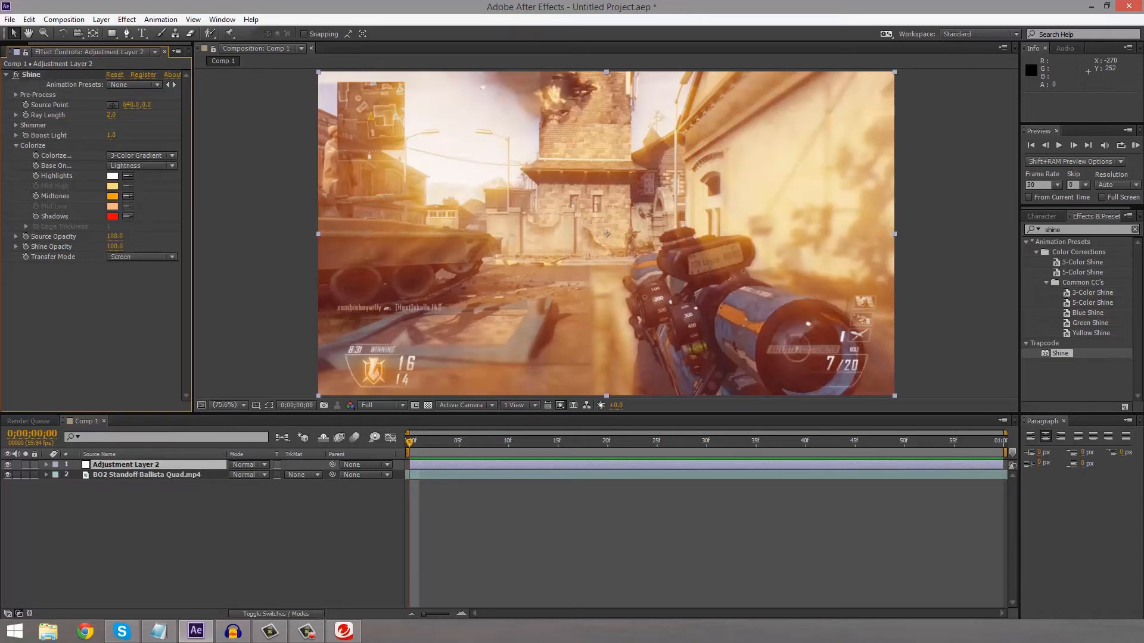
# - Change Shine's Midtones color to light blue and set Shine Opacity to 90
pyautogui.click(112, 176)
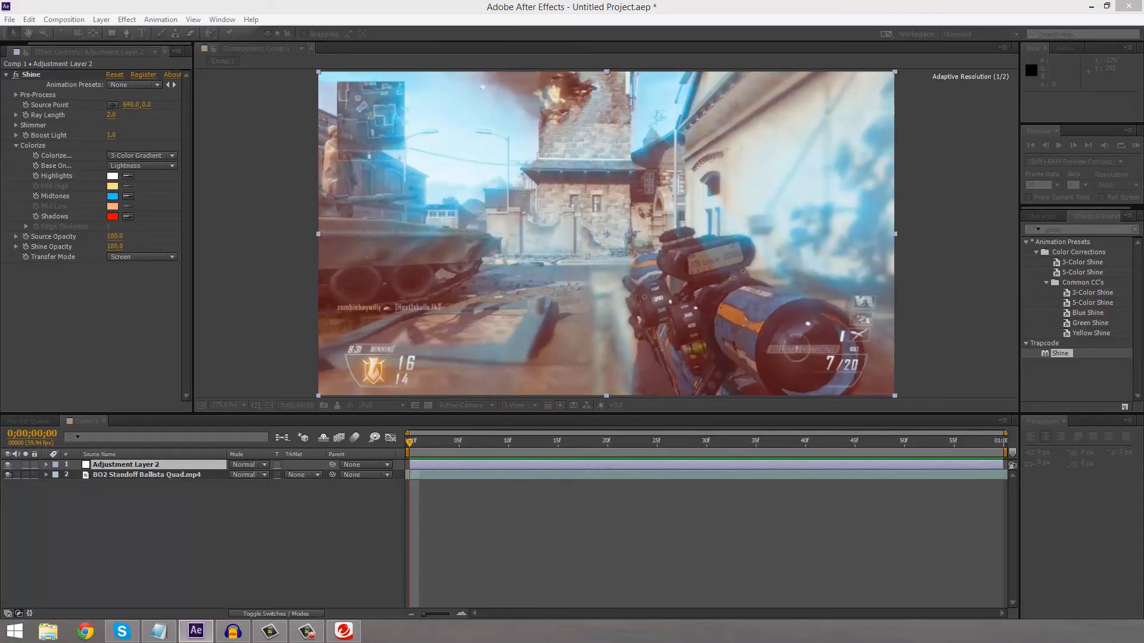
pyautogui.press('Return')
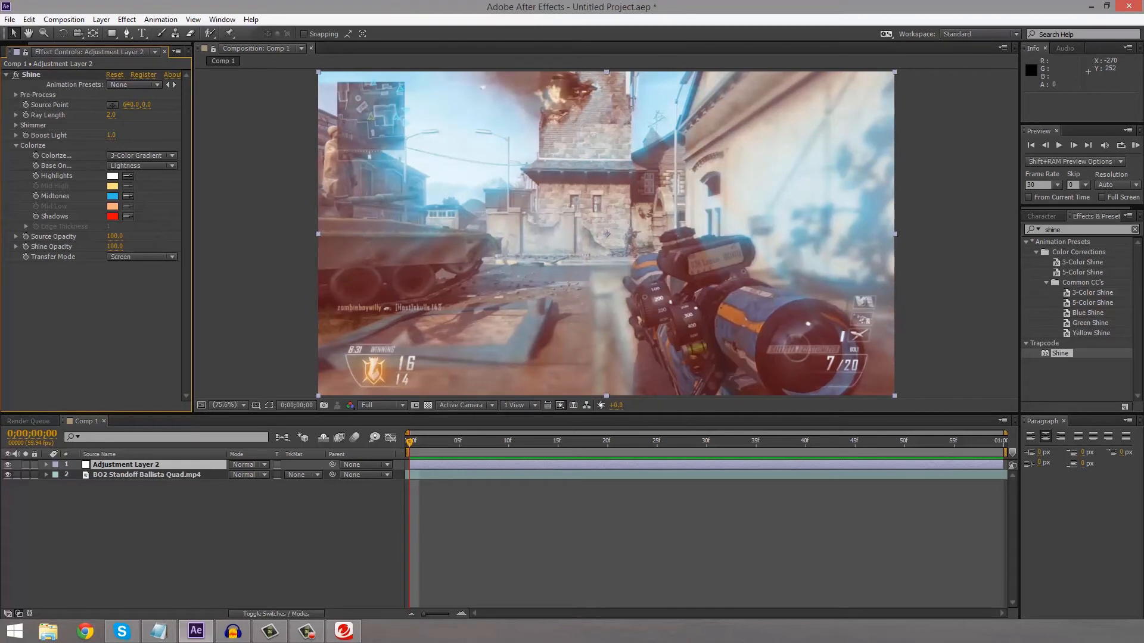
pyautogui.click(115, 247)
pyautogui.write('90')
pyautogui.press('Return')
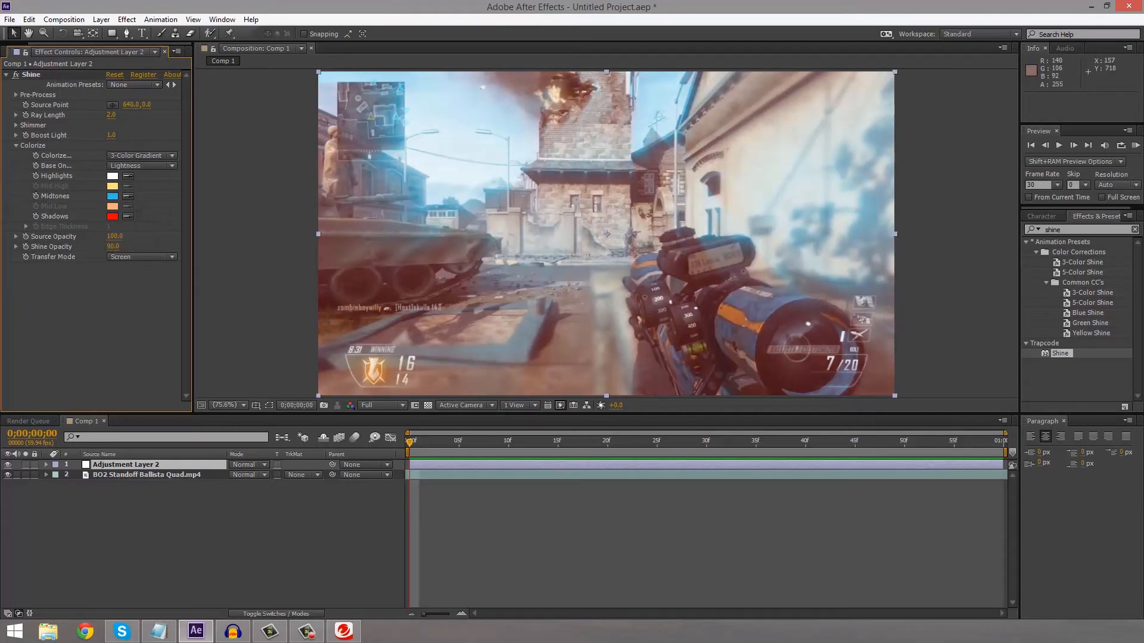
# - Draw an elliptical mask about 2000 by 600 px on the adjustment layer, covering the upper part of the frame
pyautogui.moveTo(112, 33); pyautogui.dragTo(152, 59)
pyautogui.press(',')
pyautogui.press(',')
pyautogui.press(',')
pyautogui.press(',')
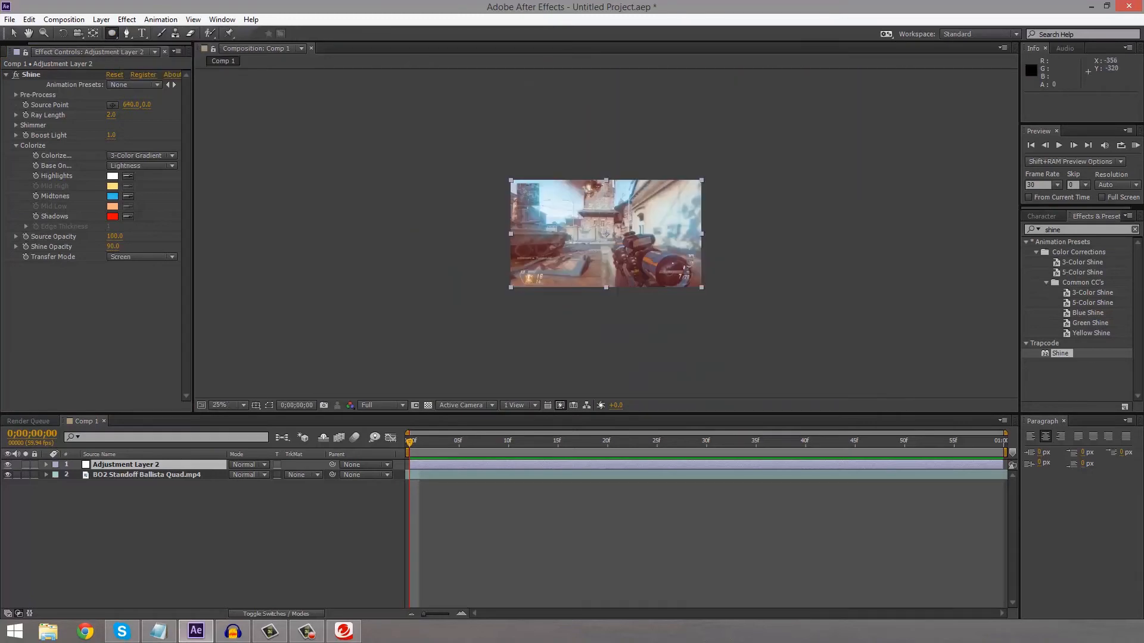
pyautogui.moveTo(458, 132); pyautogui.dragTo(755, 221)
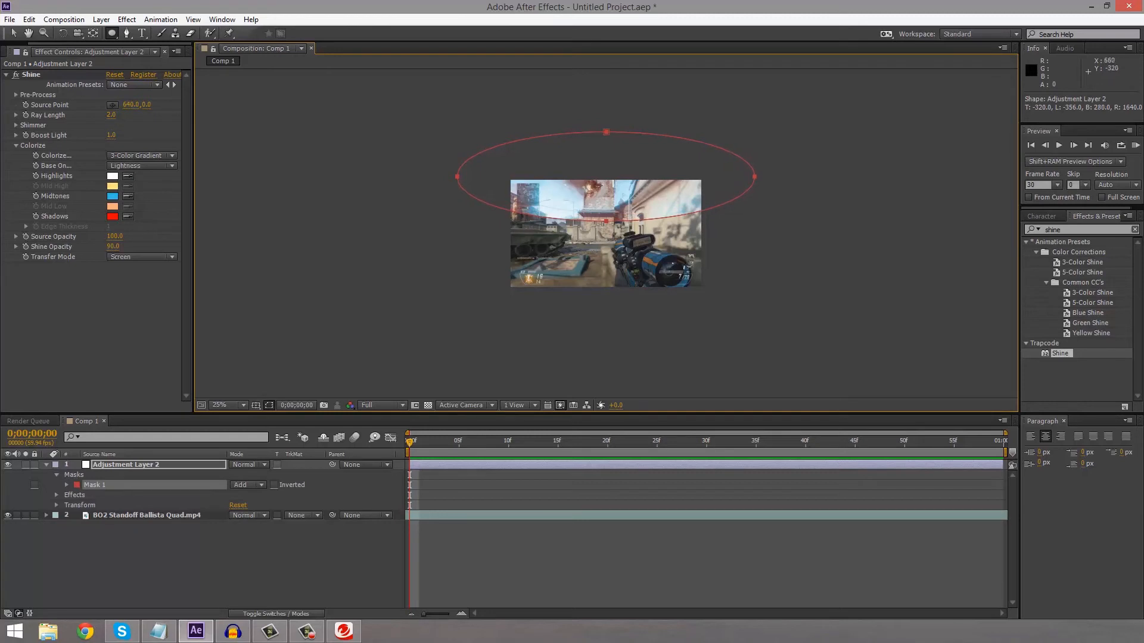
# - Set the Mask Feather of the elliptical mask to 150 pixels and fit the composition to the viewer
pyautogui.click(126, 464)
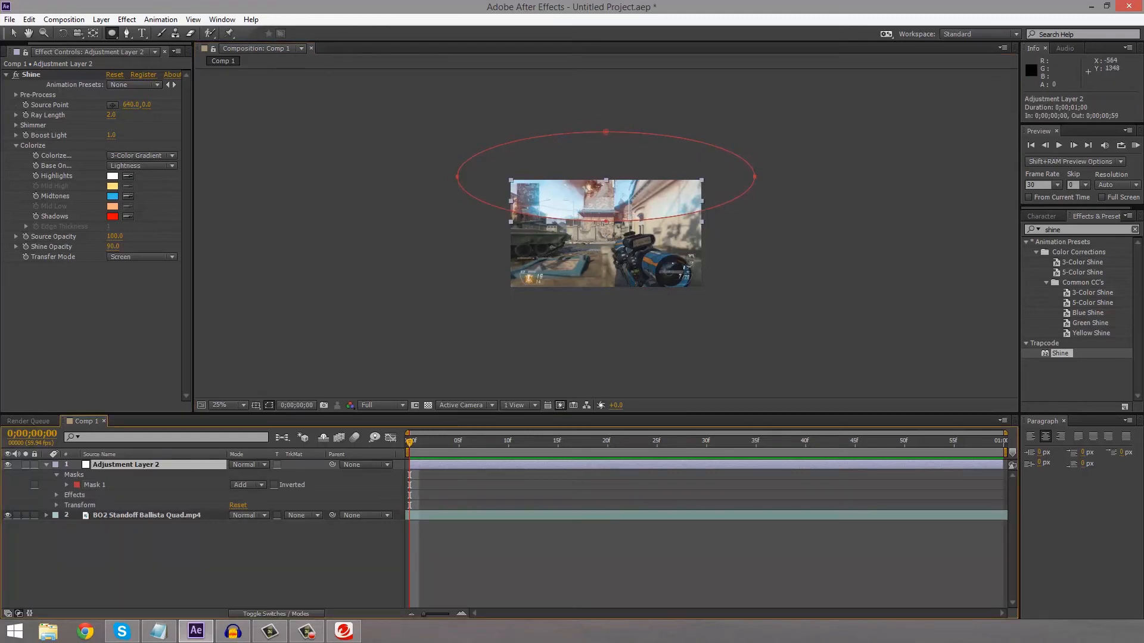
pyautogui.press('f')
pyautogui.click(258, 485)
pyautogui.write('1')
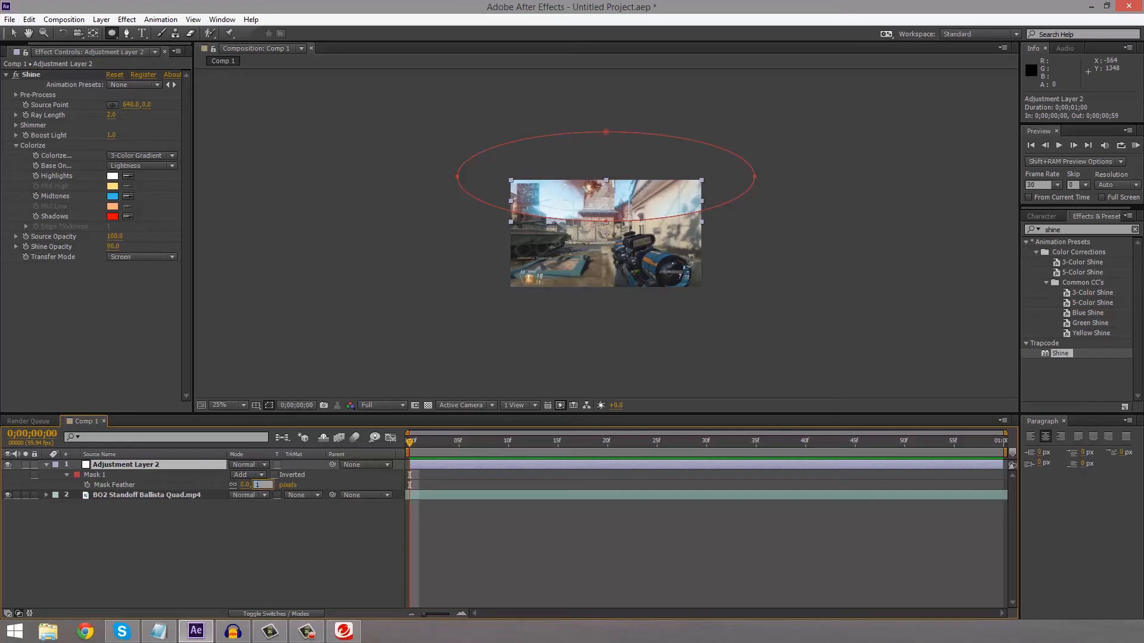
pyautogui.write('50')
pyautogui.press('Return')
pyautogui.click(226, 405)
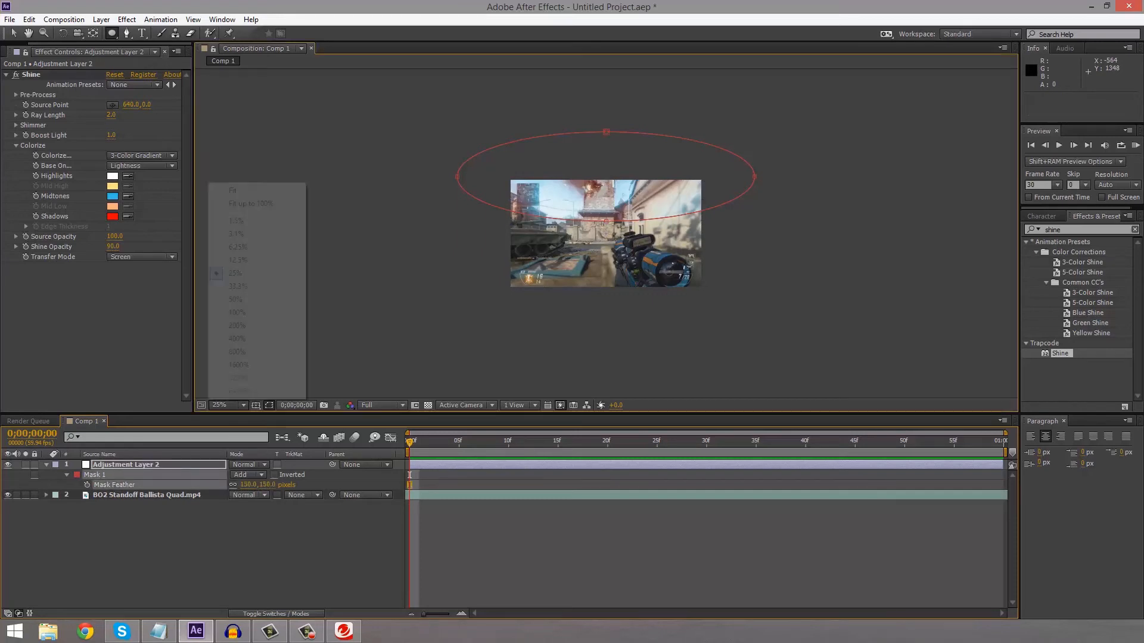
pyautogui.click(235, 192)
pyautogui.click(381, 539)
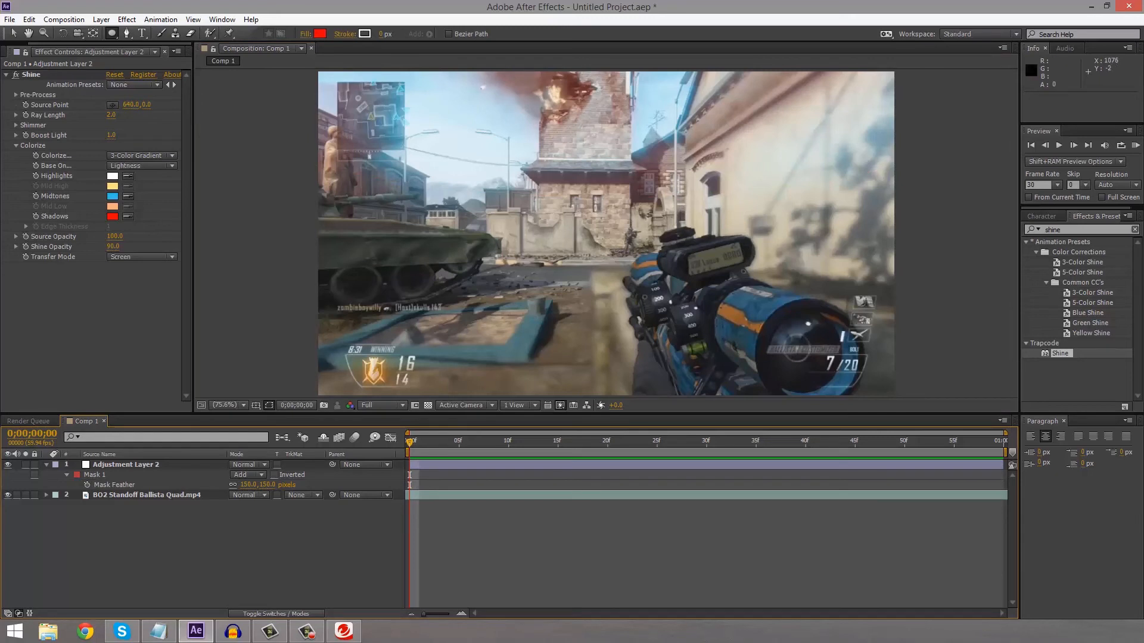
# - Change Shine's Shadows color to black and compare the image with the effect off and on
pyautogui.click(113, 196)
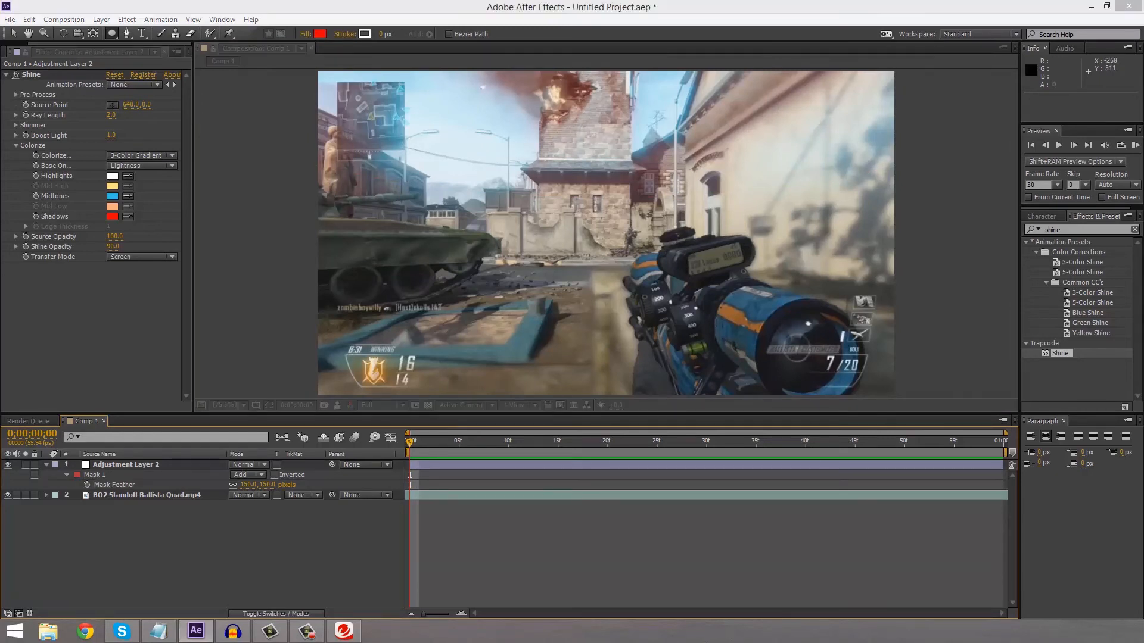
pyautogui.press('Escape')
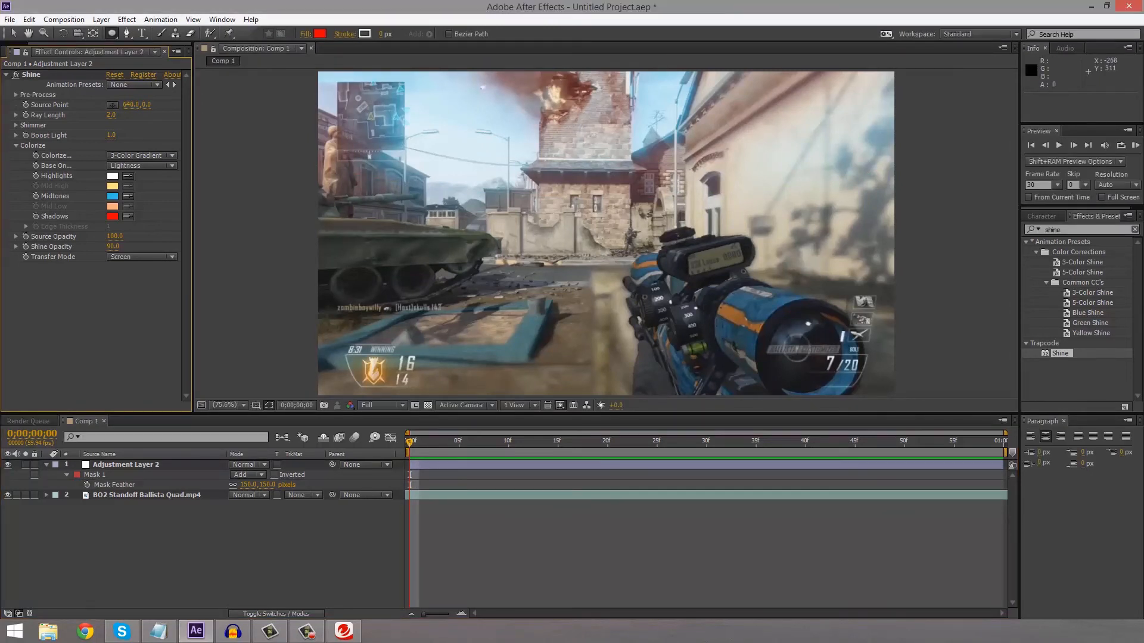
pyautogui.click(113, 216)
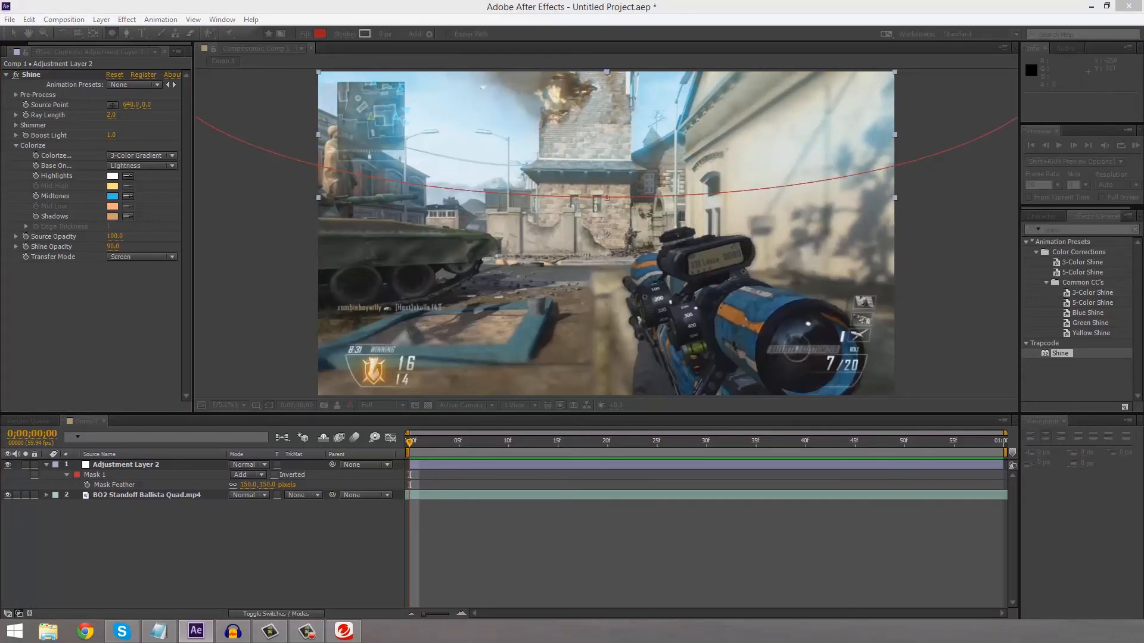
pyautogui.press('Return')
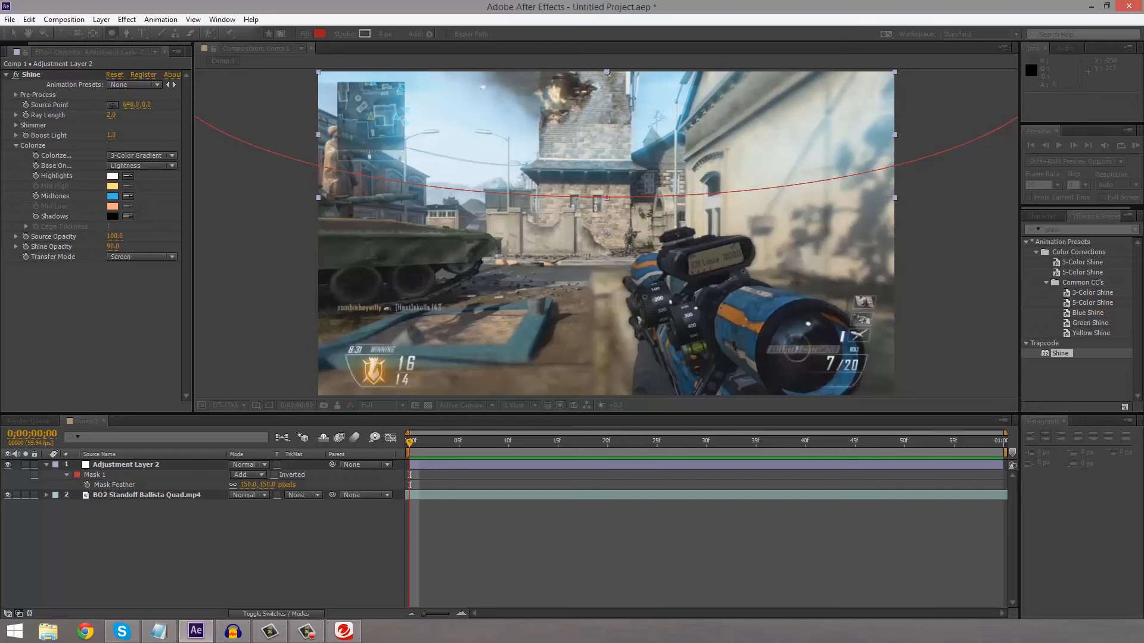
pyautogui.click(89, 334)
pyautogui.click(16, 74)
pyautogui.click(16, 75)
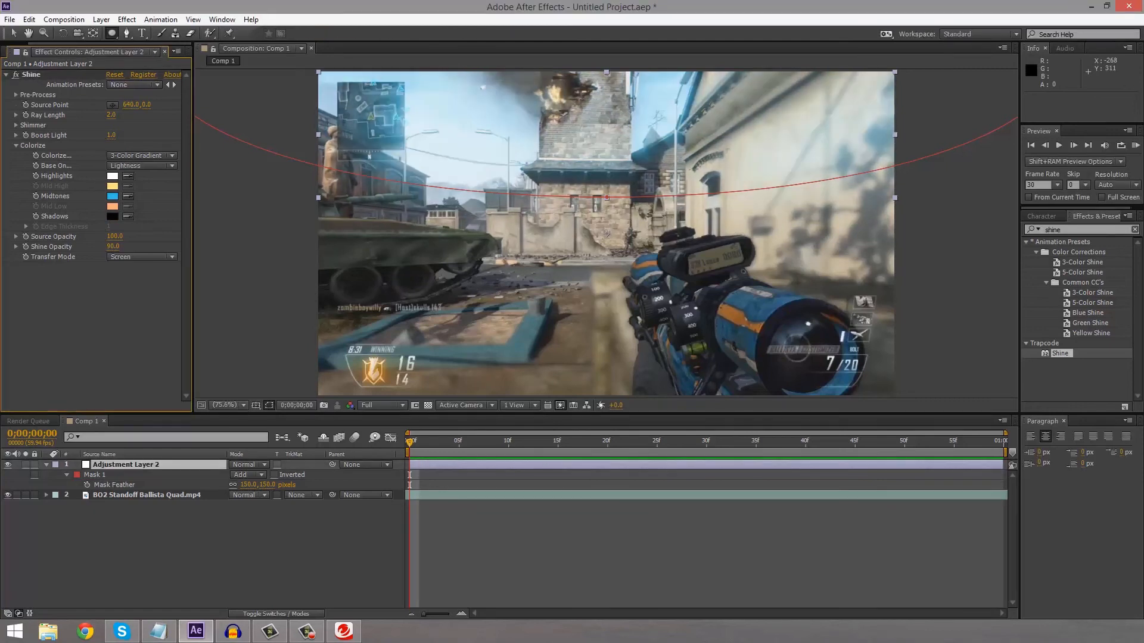